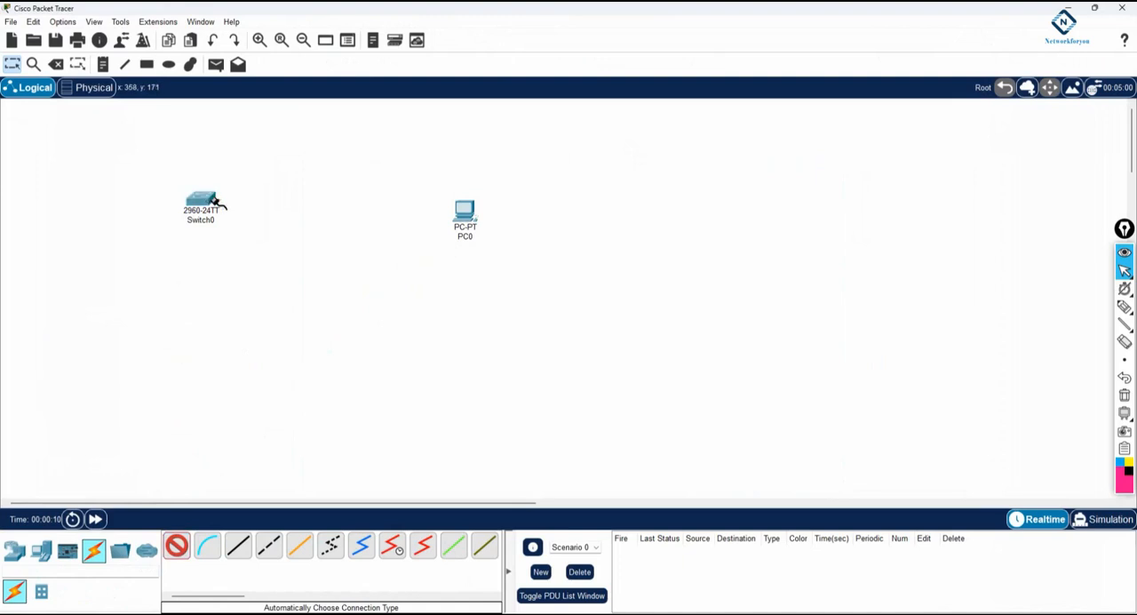
# Connect Switch0 to PC0 with an automatically chosen cable and move PC0 closer to the switch.
pyautogui.click(464, 213)
pyautogui.moveTo(466, 216); pyautogui.dragTo(346, 204)
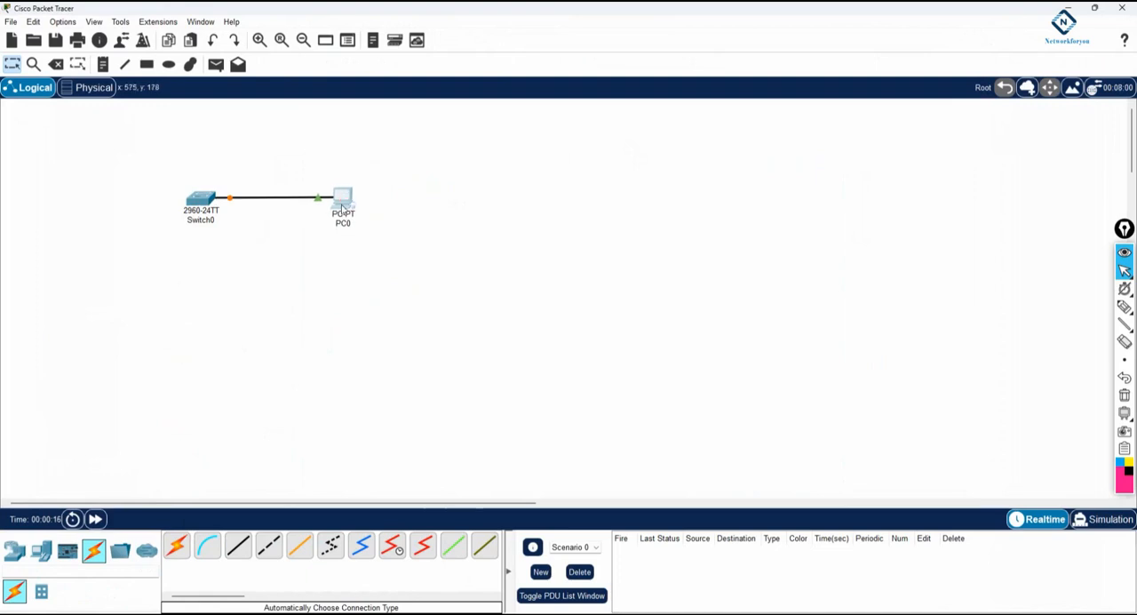
# Add a Laptop-PT below PC0 and reattach PC0's end of the switch cable to the laptop.
pyautogui.click(41, 551)
pyautogui.moveTo(207, 546); pyautogui.dragTo(322, 260)
pyautogui.moveTo(336, 206); pyautogui.dragTo(356, 200)
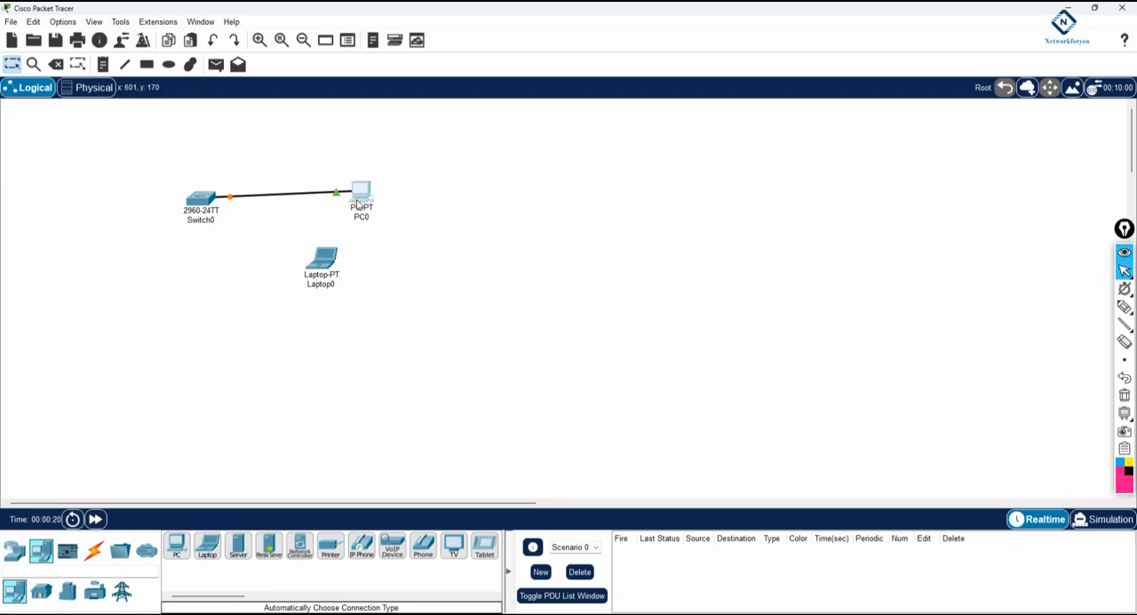
pyautogui.click(334, 193)
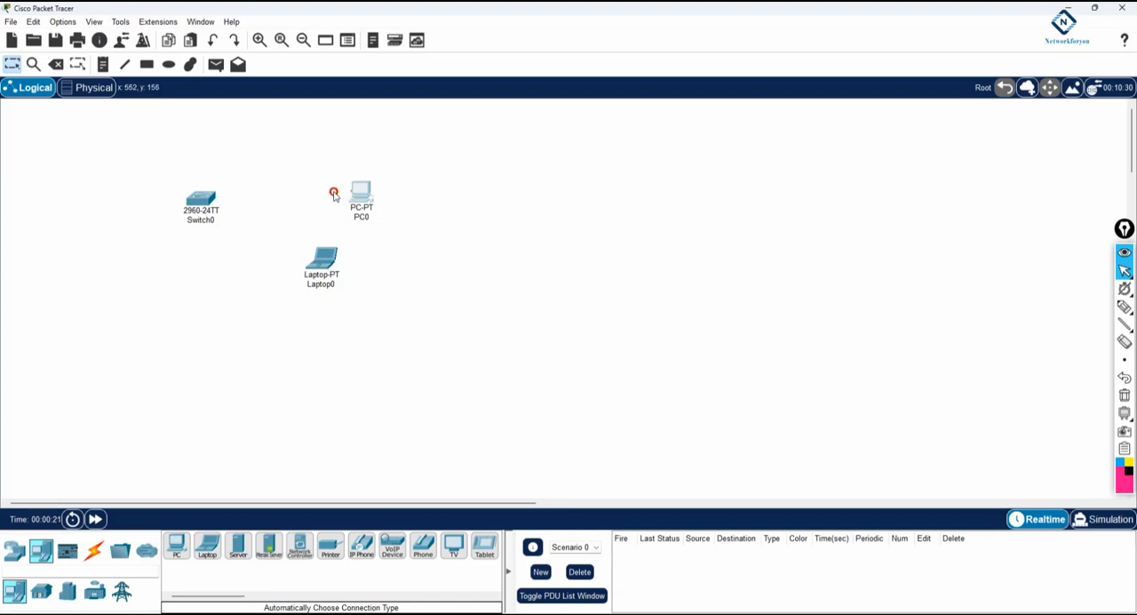
pyautogui.click(325, 256)
pyautogui.click(348, 304)
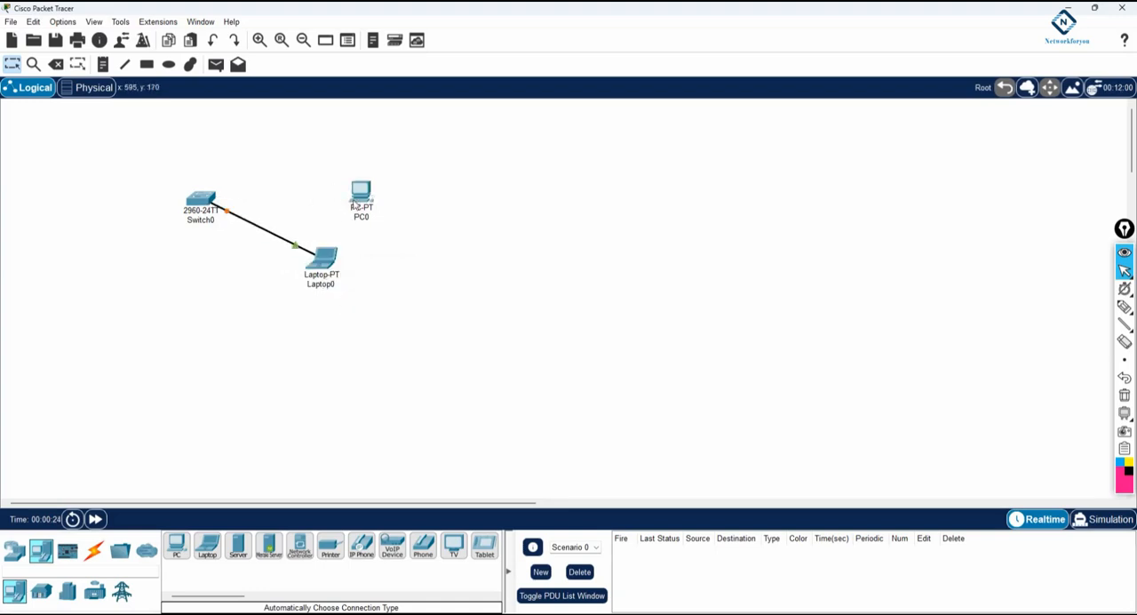
# Move PC0 farther out and line up Laptop0 with Switch0 in a row.
pyautogui.moveTo(357, 205); pyautogui.dragTo(476, 206)
pyautogui.moveTo(319, 272); pyautogui.dragTo(356, 210)
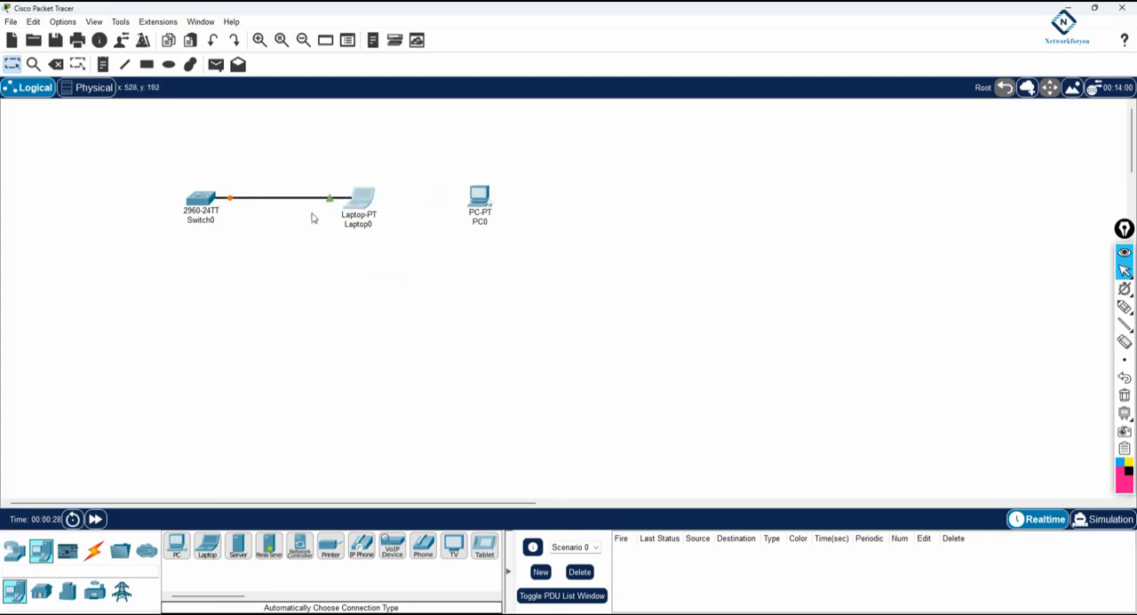
pyautogui.click(358, 193)
pyautogui.click(334, 251)
pyautogui.moveTo(201, 205); pyautogui.dragTo(176, 195)
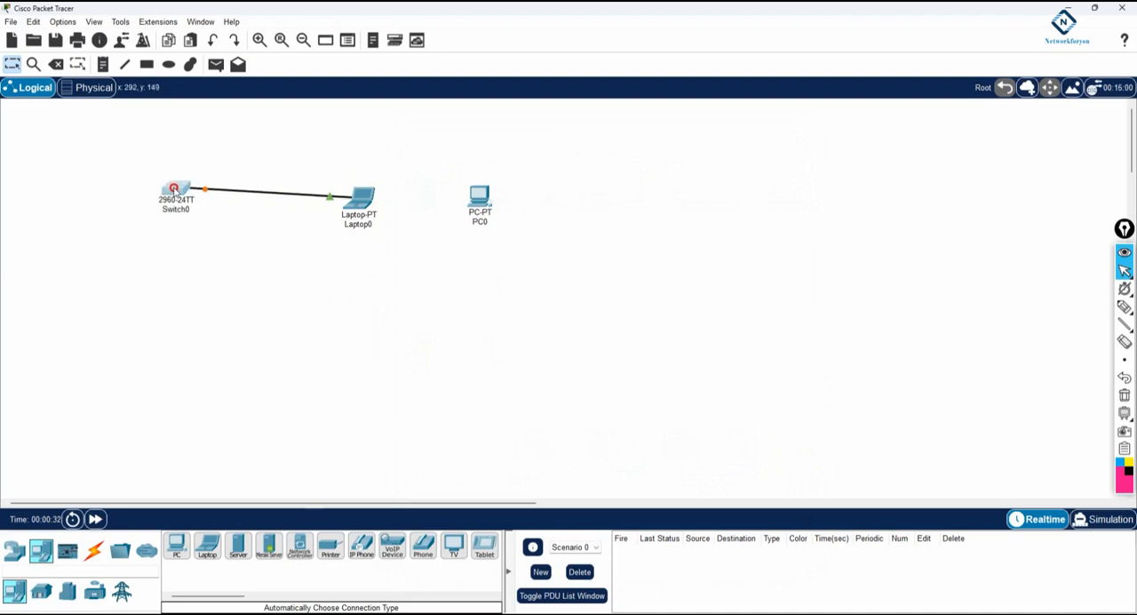
pyautogui.moveTo(348, 207); pyautogui.dragTo(347, 195)
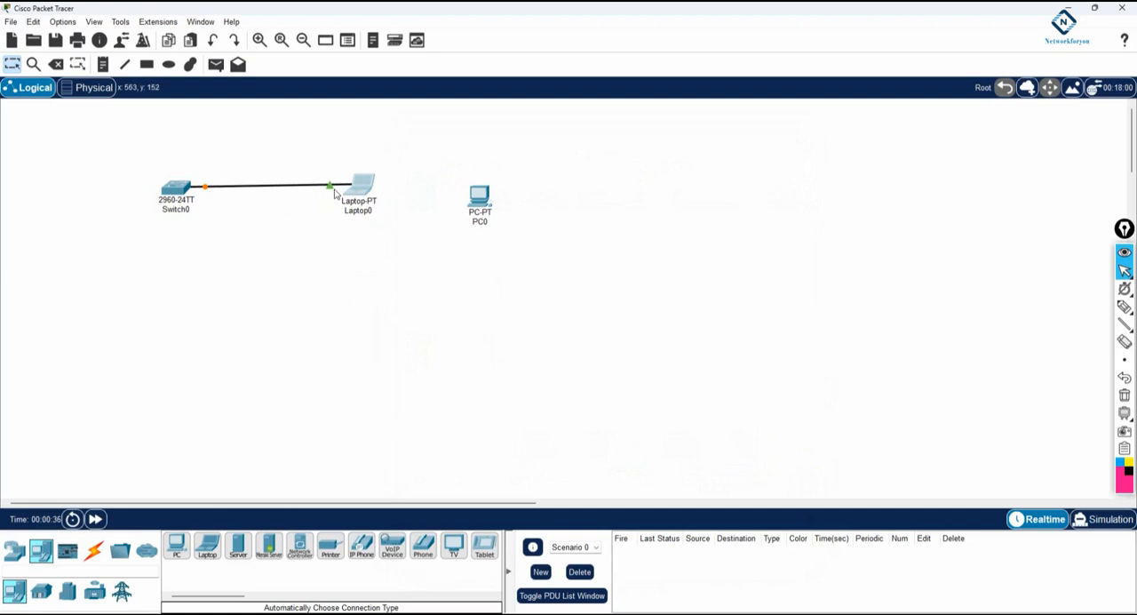
# Rename Switch0 as SW1 in the workspace.
pyautogui.click(175, 209)
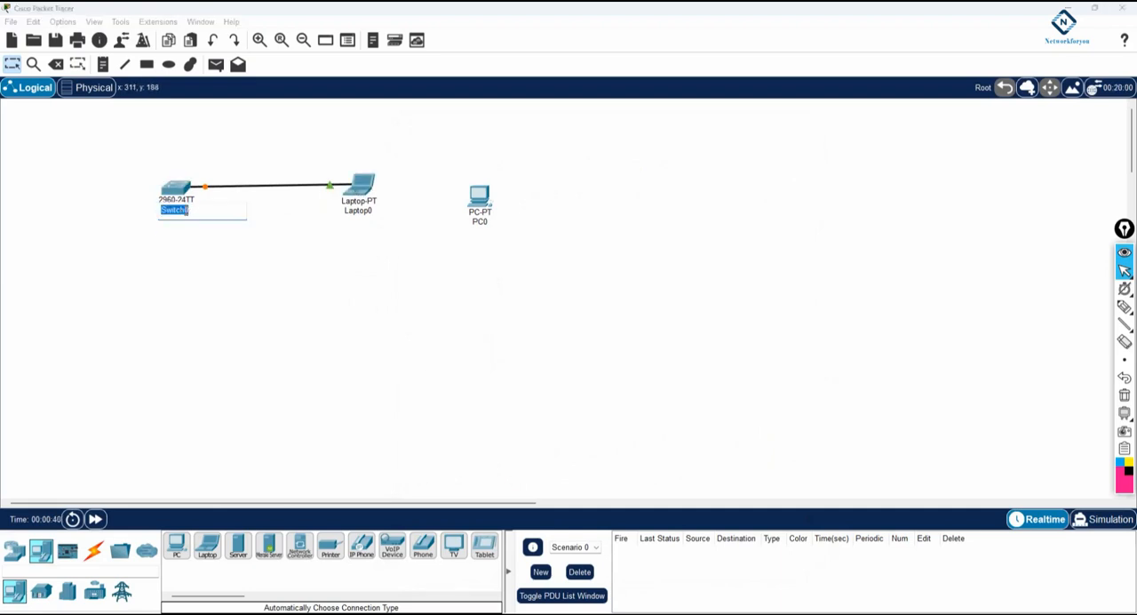
pyautogui.write('SW1')
pyautogui.click(228, 264)
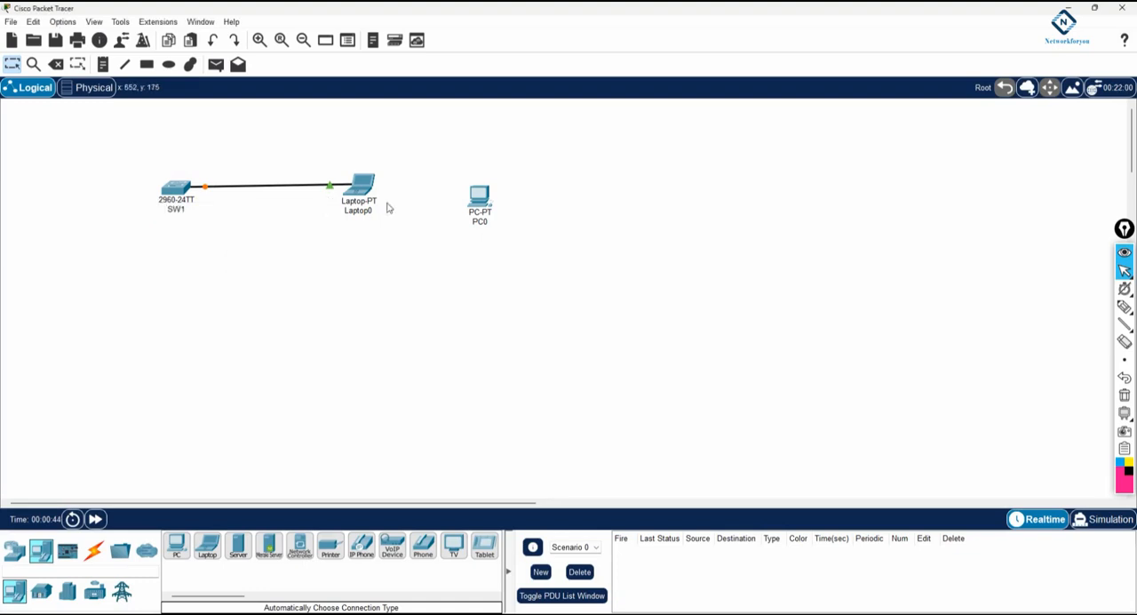
# Move PC0 well away from the cabled pair and place SW1 and Laptop0 in the upper-left part of the enlarged workspace.
pyautogui.moveTo(359, 190); pyautogui.dragTo(359, 186)
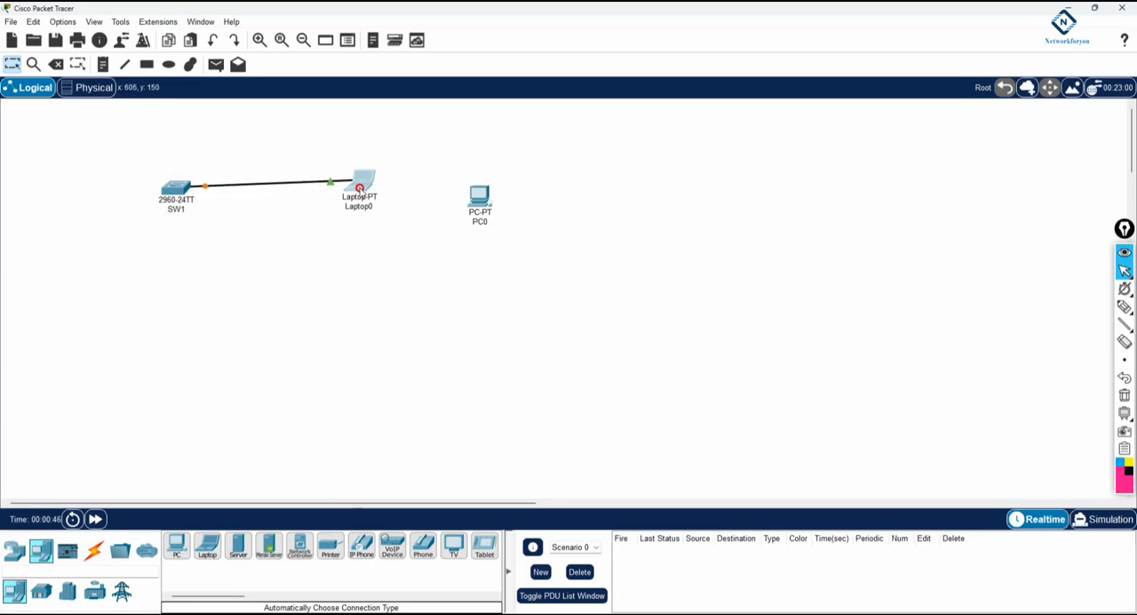
pyautogui.moveTo(173, 189); pyautogui.dragTo(162, 187)
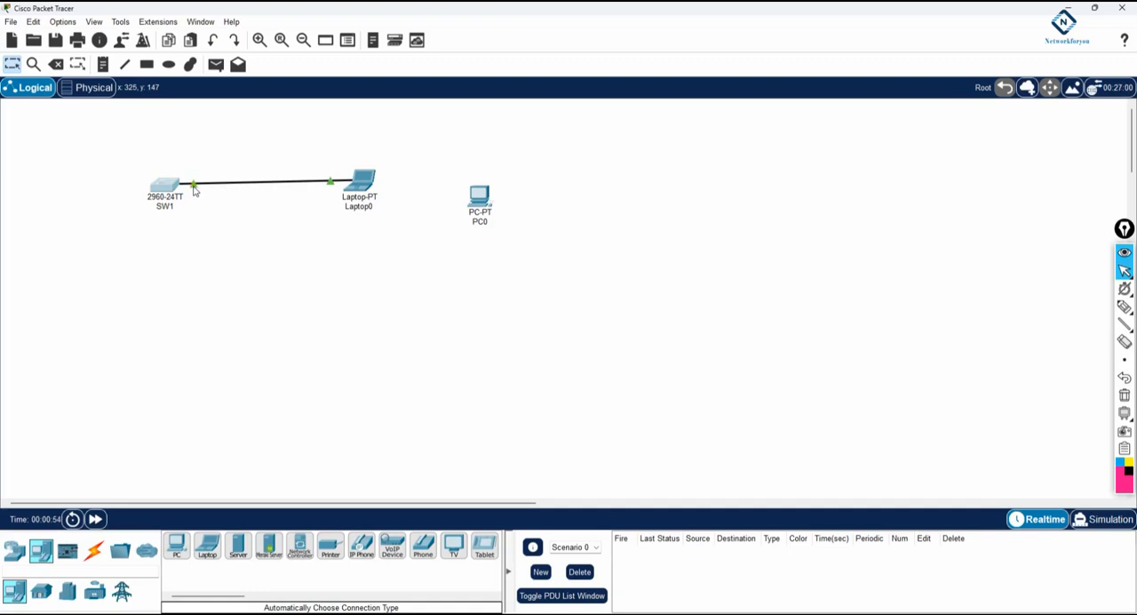
pyautogui.moveTo(478, 204); pyautogui.dragTo(631, 222)
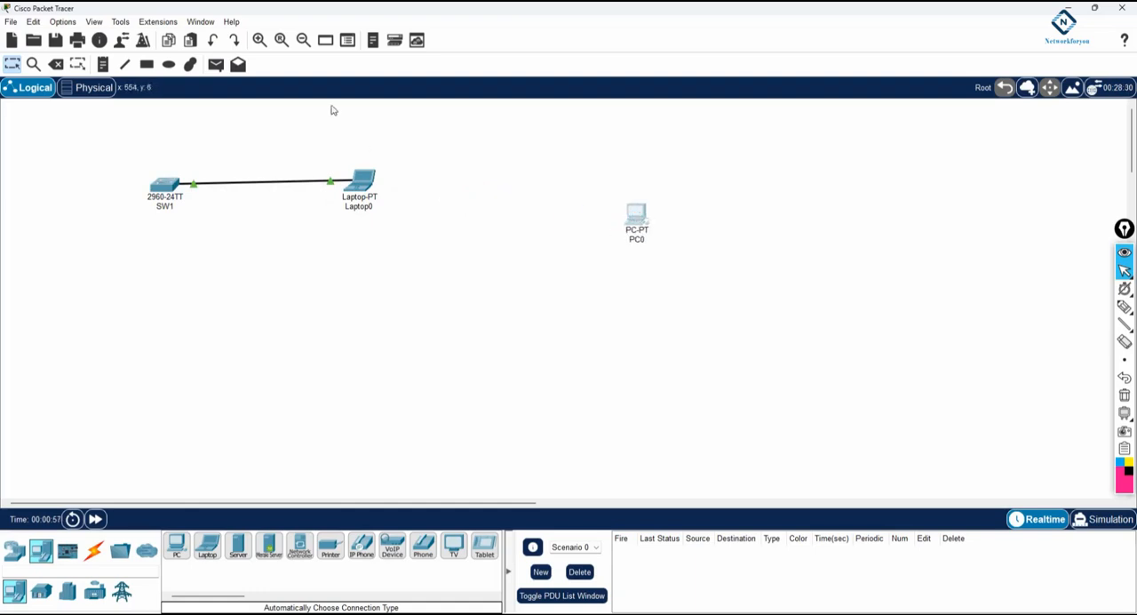
pyautogui.click(259, 40)
pyautogui.moveTo(245, 233); pyautogui.dragTo(63, 157)
pyautogui.moveTo(537, 234); pyautogui.dragTo(243, 165)
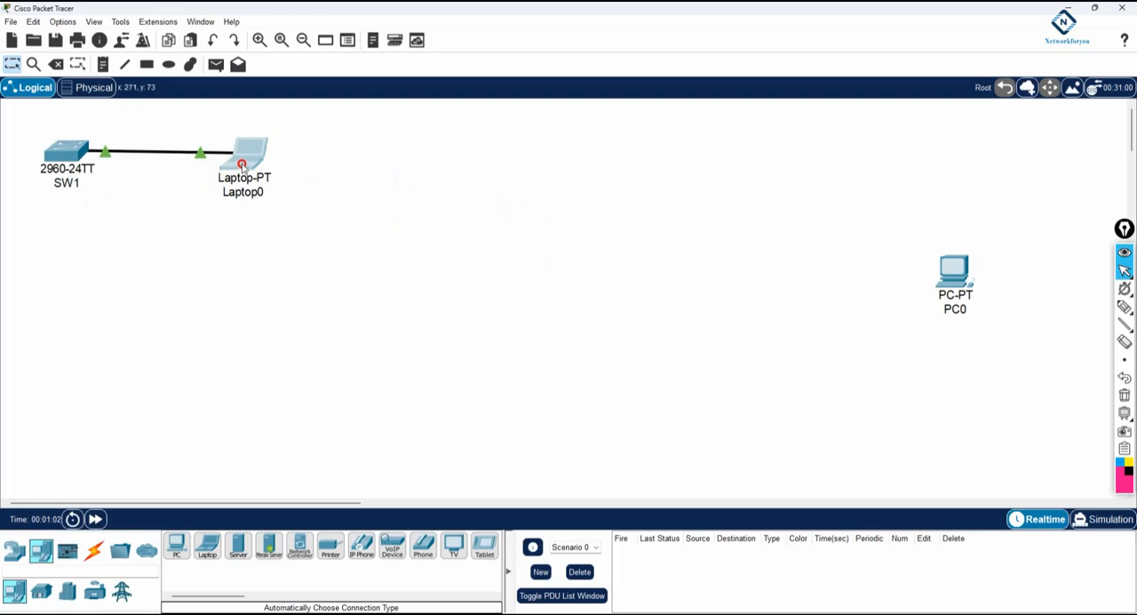
# Open Laptop0's physical device view and switch the laptop's power off and on again.
pyautogui.click(242, 165)
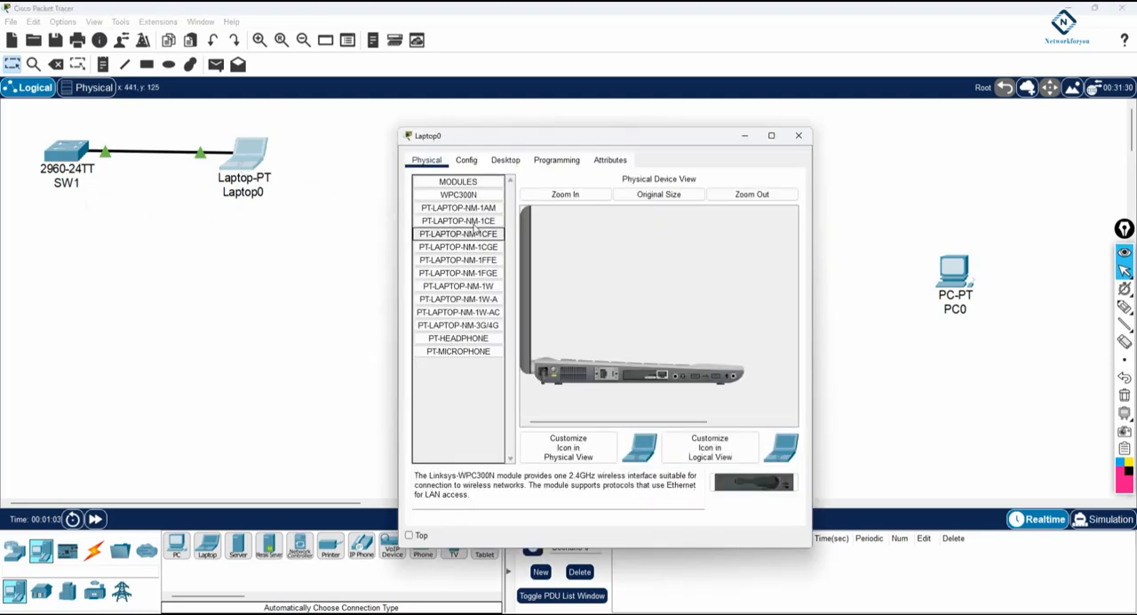
pyautogui.click(551, 369)
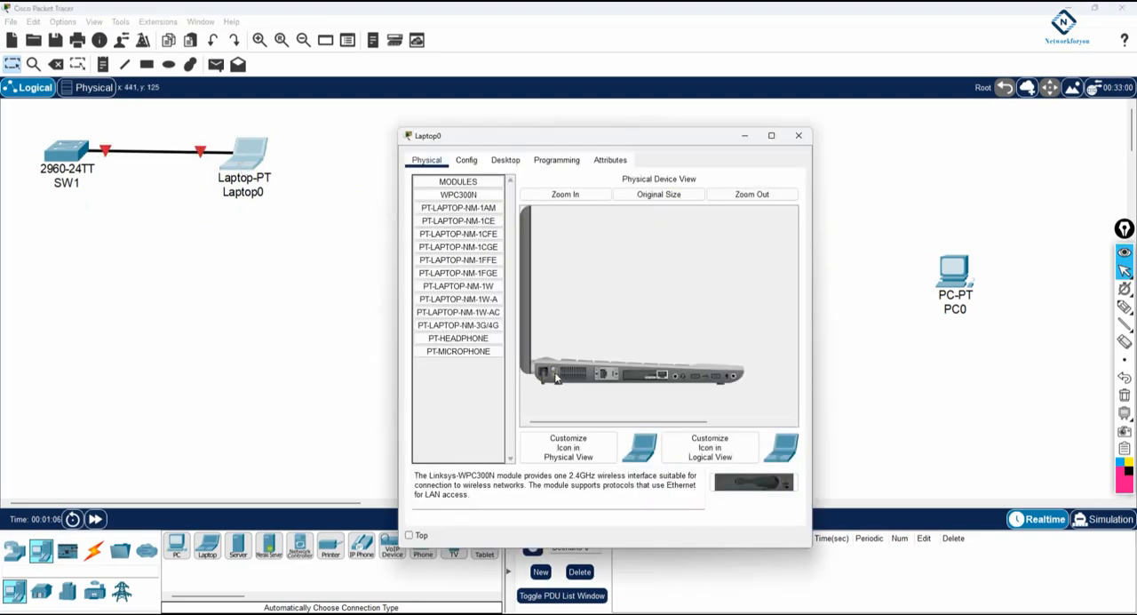
pyautogui.click(556, 376)
# Circle SW1's link light with the pen, write "Port fast" below the cable, and clear the annotations.
pyautogui.click(1125, 307)
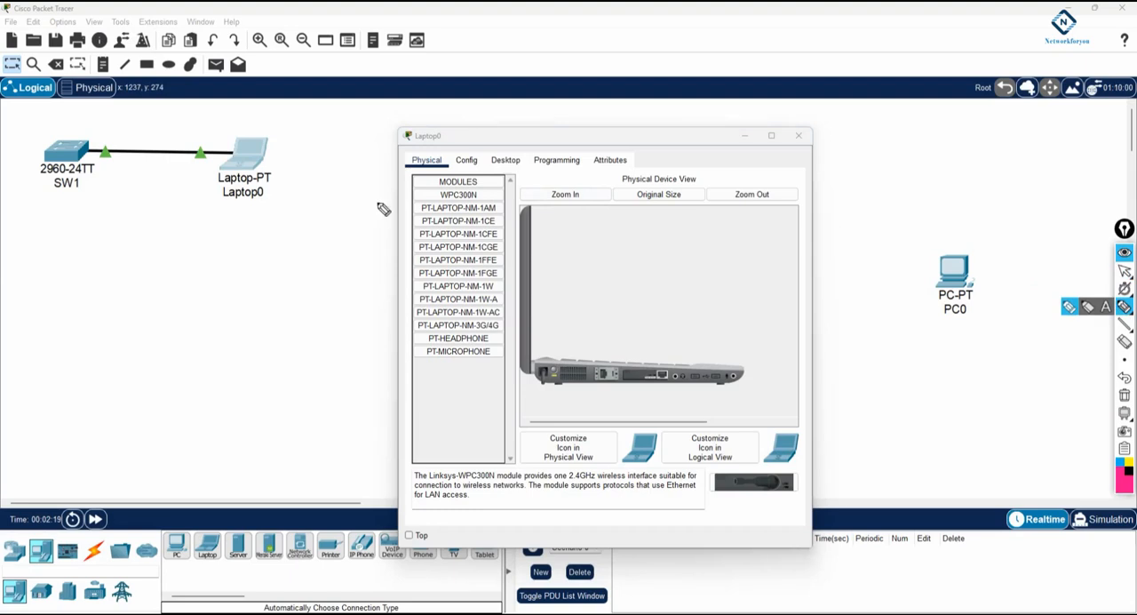
pyautogui.moveTo(94, 127)
pyautogui.mouseDown()
pyautogui.moveTo(119, 144)
pyautogui.moveTo(101, 133)
pyautogui.mouseUp()
pyautogui.moveTo(100, 182)
pyautogui.mouseDown()
pyautogui.moveTo(97, 208)
pyautogui.moveTo(109, 182)
pyautogui.moveTo(123, 186)
pyautogui.moveTo(151, 159)
pyautogui.moveTo(164, 186)
pyautogui.moveTo(176, 170)
pyautogui.mouseUp()
pyautogui.moveTo(183, 133); pyautogui.dragTo(189, 156)
pyautogui.moveTo(175, 149); pyautogui.dragTo(191, 140)
pyautogui.moveTo(131, 212); pyautogui.dragTo(147, 200)
pyautogui.moveTo(135, 216); pyautogui.dragTo(148, 206)
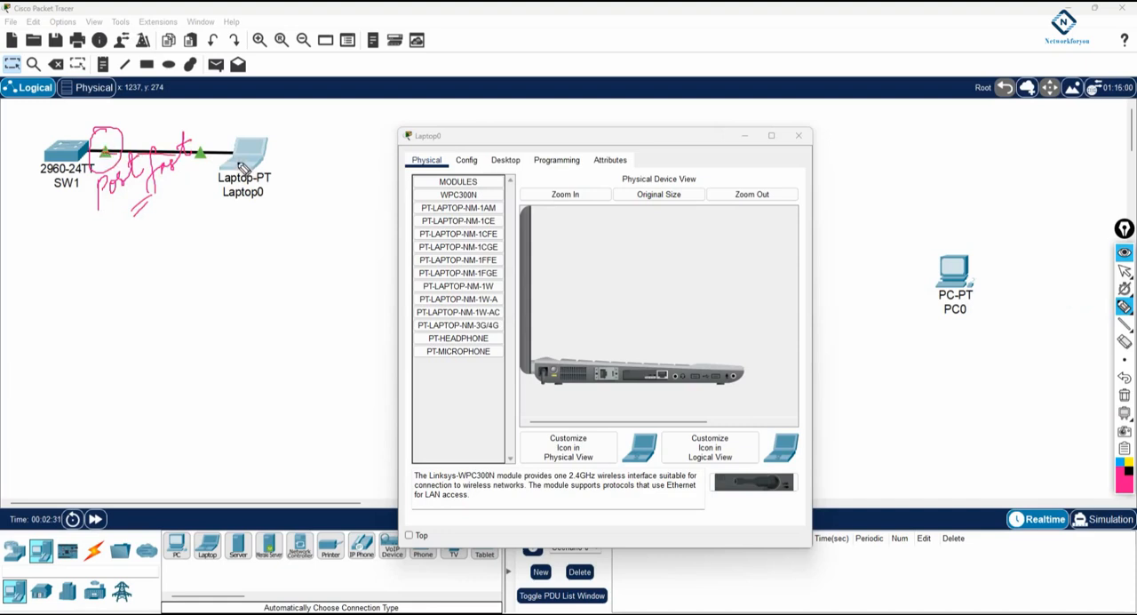
pyautogui.moveTo(154, 108); pyautogui.dragTo(122, 142)
pyautogui.moveTo(121, 134)
pyautogui.mouseDown()
pyautogui.moveTo(128, 142)
pyautogui.moveTo(101, 141)
pyautogui.moveTo(117, 152)
pyautogui.mouseUp()
pyautogui.click(1124, 396)
# Circle Laptop0 and SW1's link light with the pen, trace the cable between them, and clear the annotations.
pyautogui.moveTo(233, 113)
pyautogui.mouseDown()
pyautogui.moveTo(206, 188)
pyautogui.moveTo(287, 133)
pyautogui.moveTo(227, 119)
pyautogui.mouseUp()
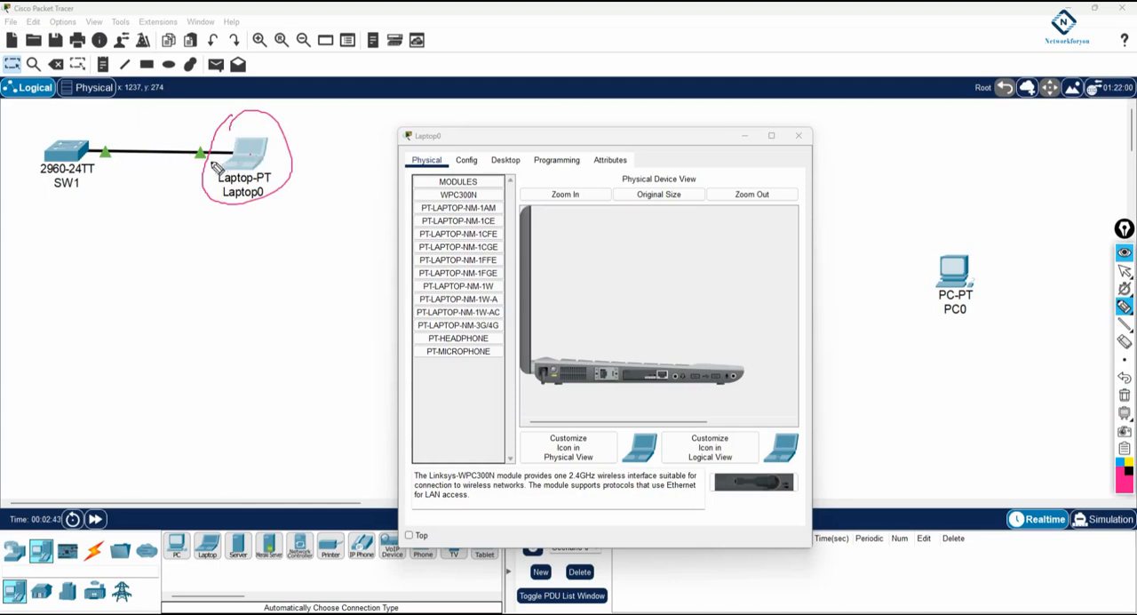
pyautogui.moveTo(118, 164); pyautogui.dragTo(105, 171)
pyautogui.moveTo(89, 149); pyautogui.dragTo(222, 149)
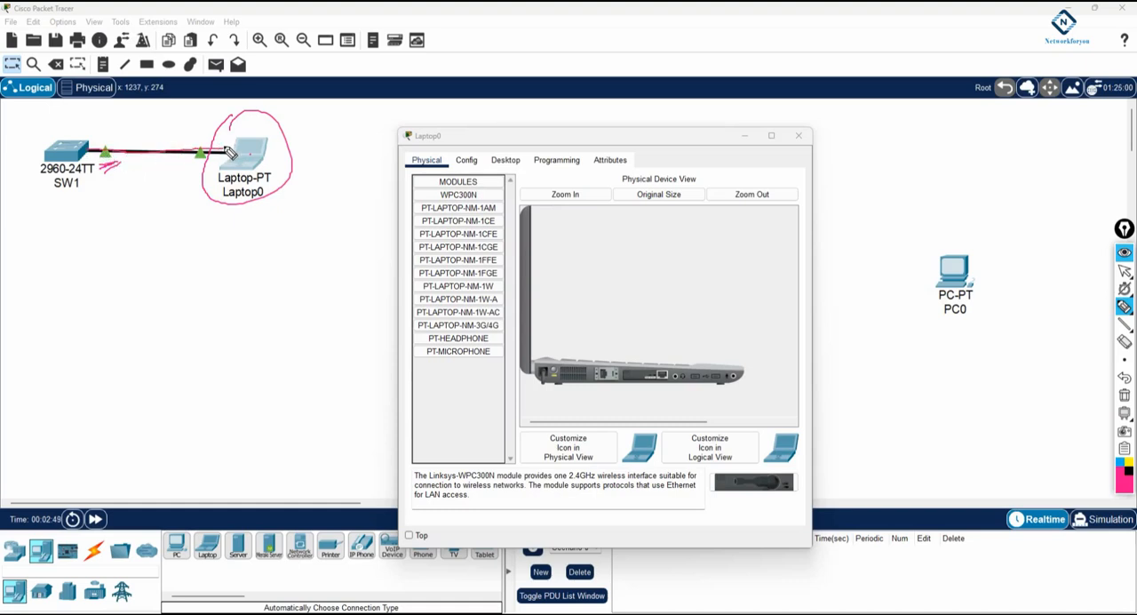
pyautogui.moveTo(142, 113); pyautogui.dragTo(114, 152)
pyautogui.moveTo(102, 139); pyautogui.dragTo(108, 165)
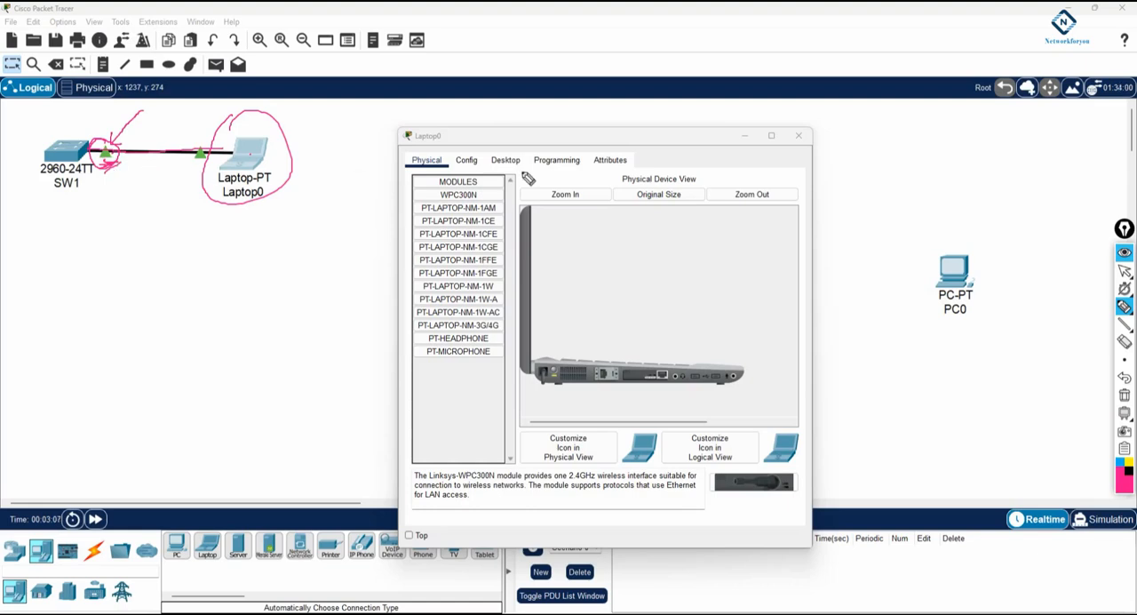
pyautogui.click(1123, 394)
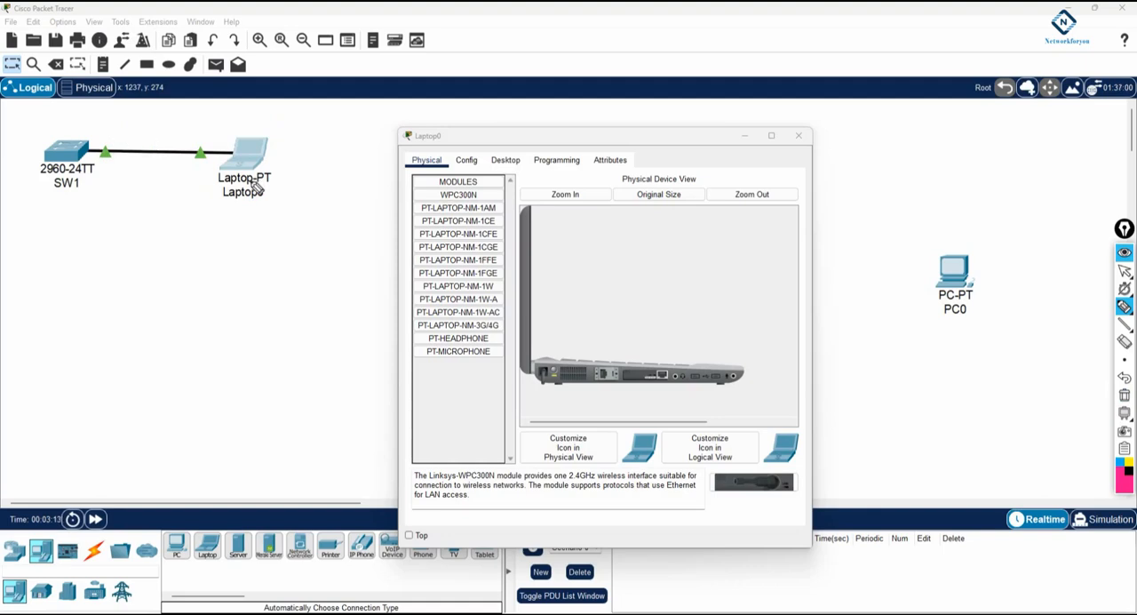
# Outline Laptop0 and cross out its link light with the pen, clear the annotations, and return to the normal pointer.
pyautogui.moveTo(213, 129)
pyautogui.mouseDown()
pyautogui.moveTo(203, 202)
pyautogui.moveTo(286, 119)
pyautogui.moveTo(221, 152)
pyautogui.moveTo(105, 157)
pyautogui.moveTo(203, 153)
pyautogui.moveTo(202, 129)
pyautogui.moveTo(199, 165)
pyautogui.moveTo(181, 177)
pyautogui.mouseUp()
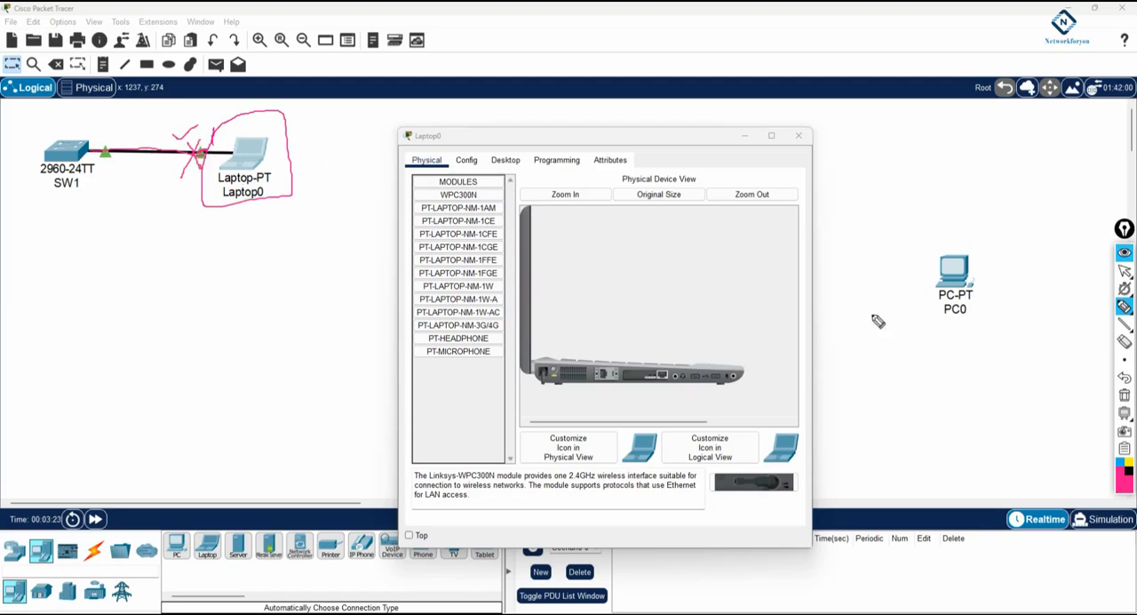
pyautogui.click(1124, 394)
pyautogui.click(1123, 270)
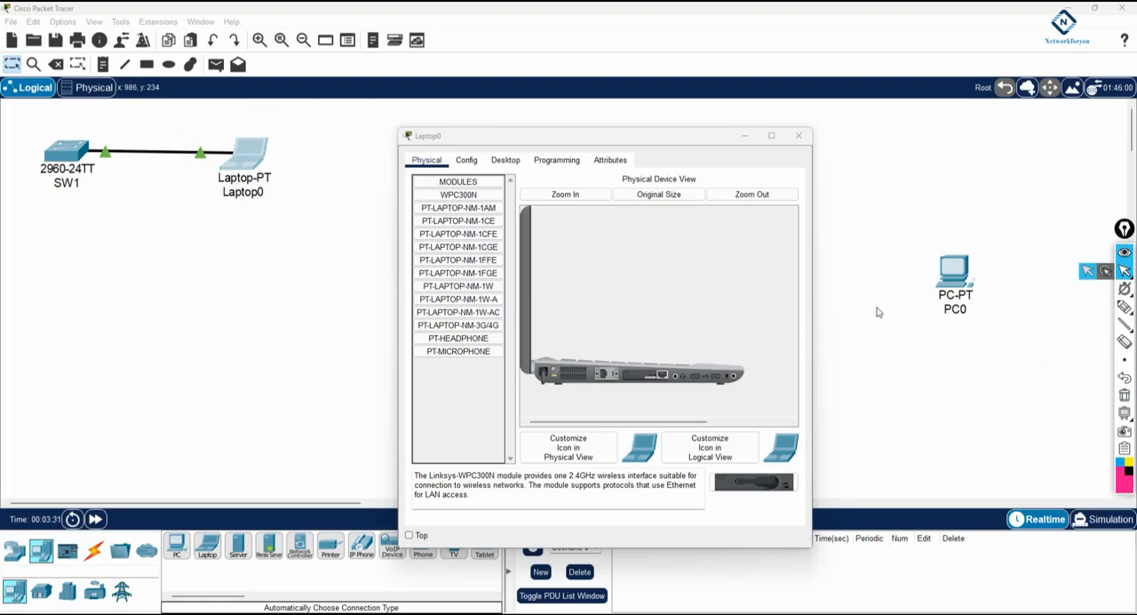
# Close Laptop0's window and turn on Always Show Port Labels in Logical Workspace in the preferences.
pyautogui.click(64, 21)
pyautogui.click(250, 149)
pyautogui.click(318, 162)
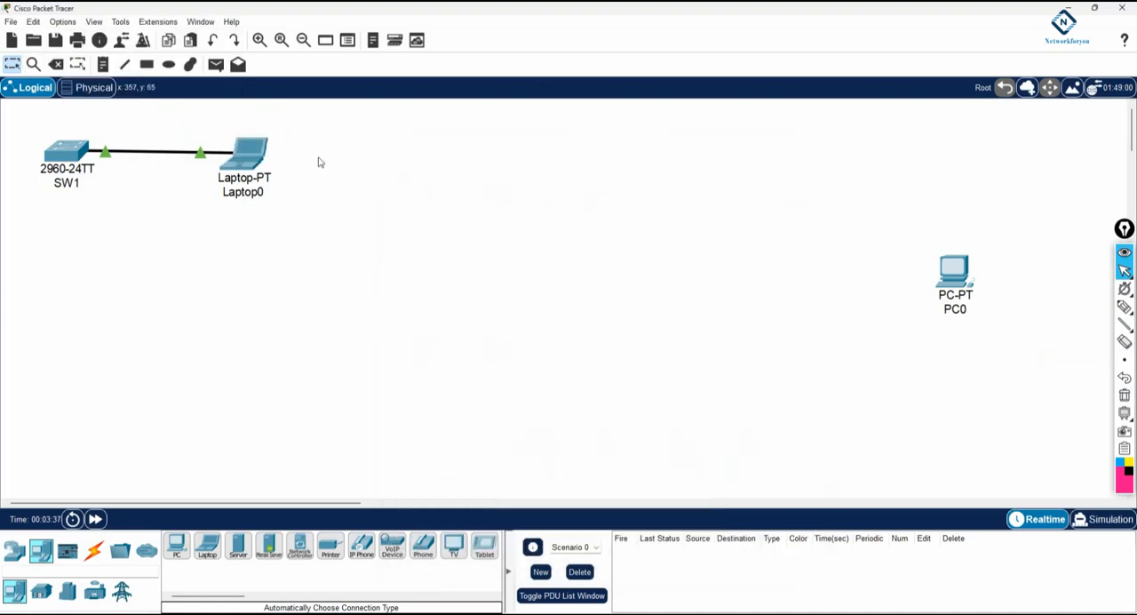
pyautogui.click(63, 21)
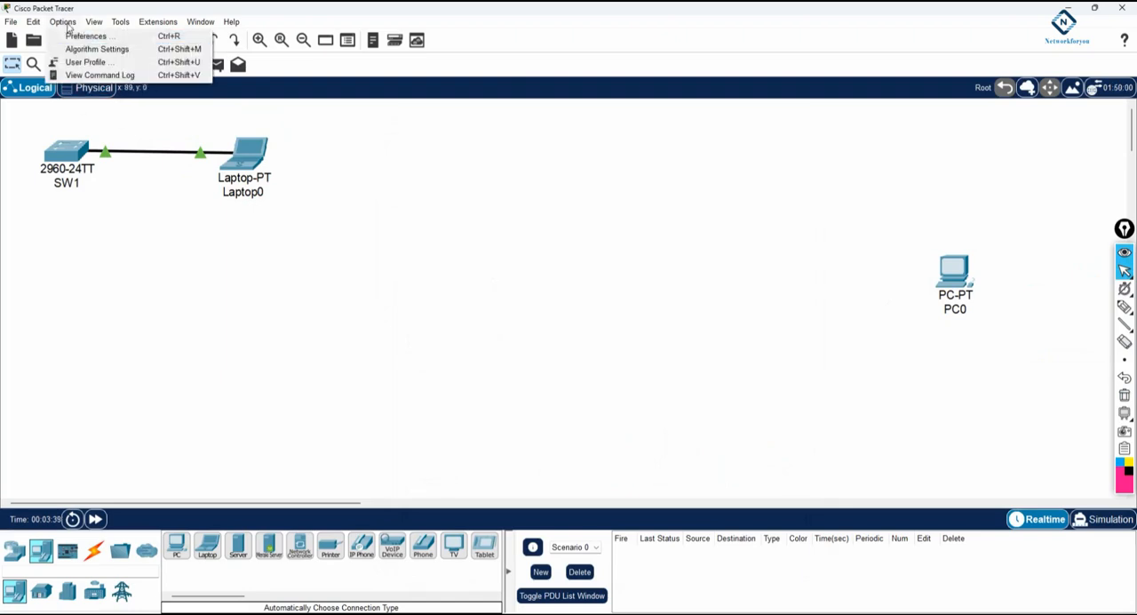
pyautogui.click(72, 35)
pyautogui.click(299, 195)
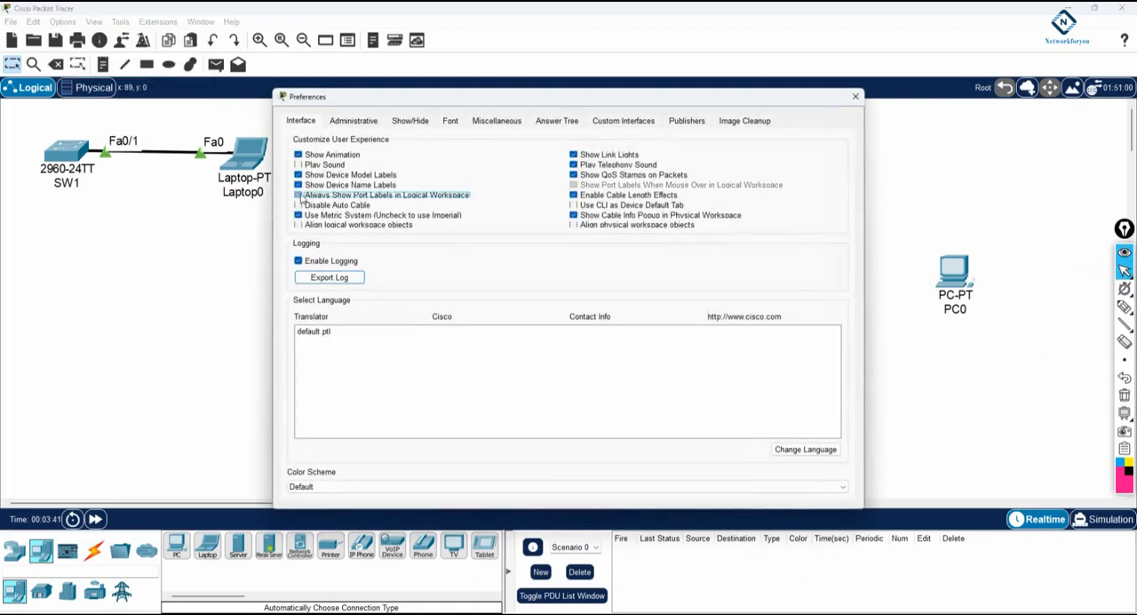
pyautogui.click(854, 96)
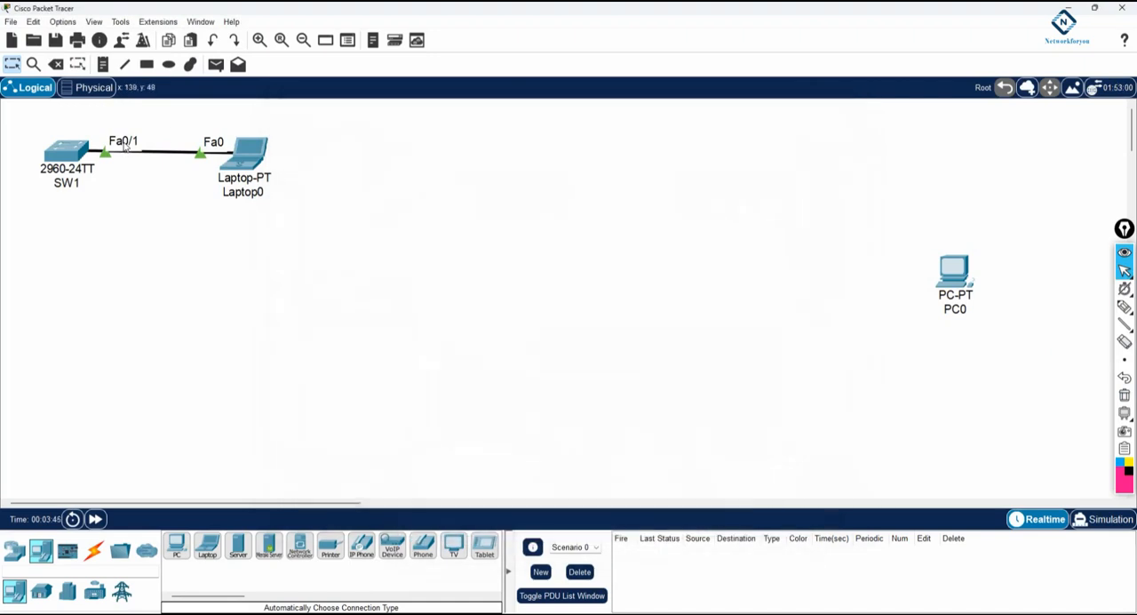
# Open SW1's command line in a wider window and enter global configuration mode with "en" and "config t".
pyautogui.click(62, 153)
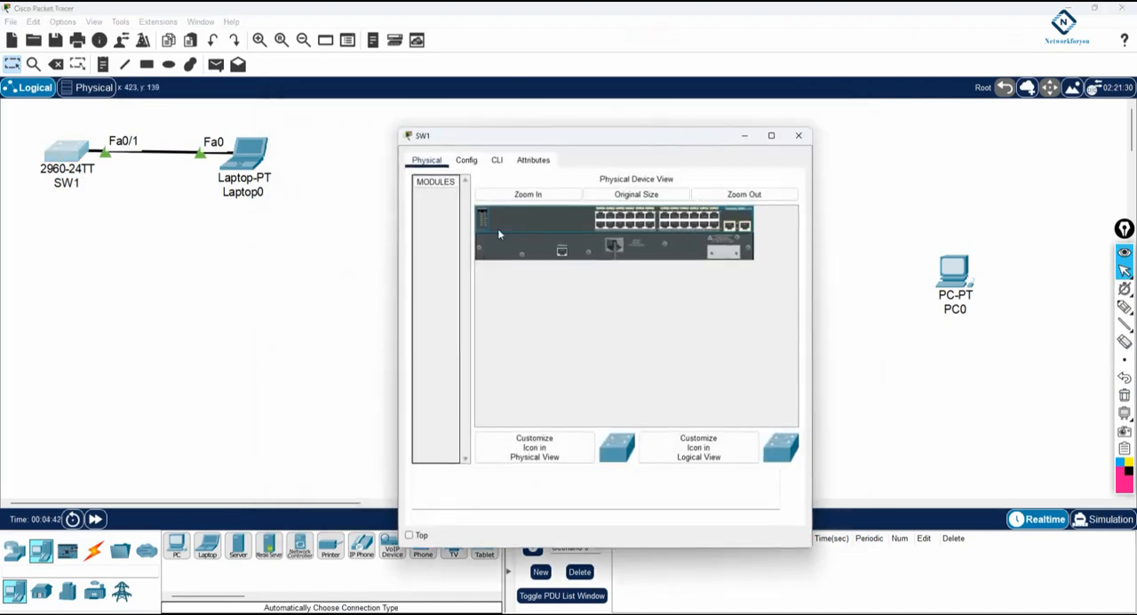
pyautogui.moveTo(809, 195); pyautogui.dragTo(949, 196)
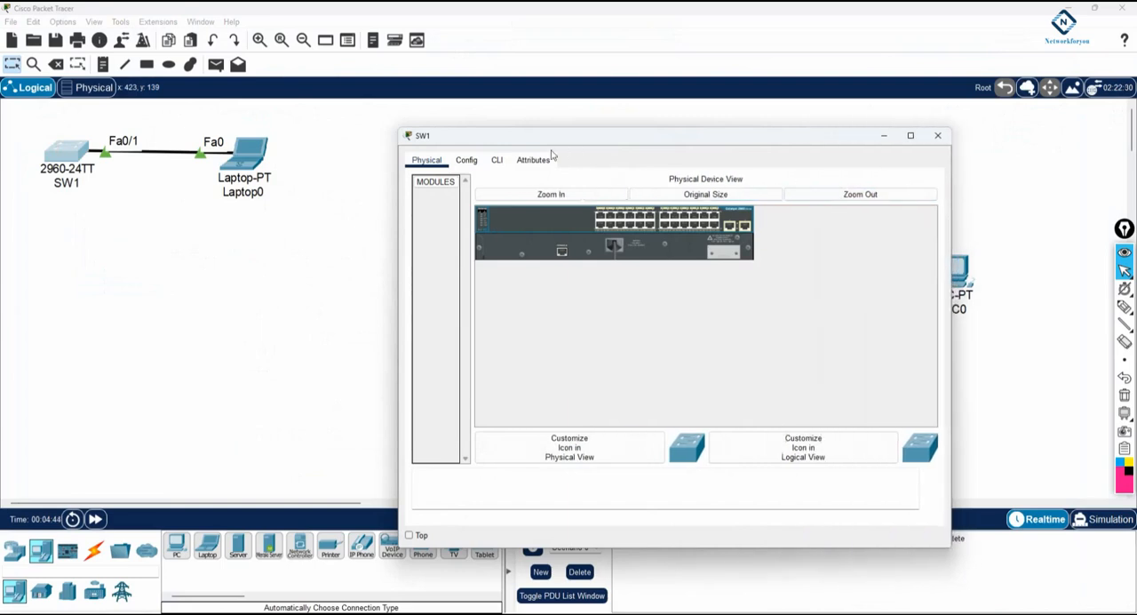
pyautogui.click(496, 159)
pyautogui.moveTo(561, 139); pyautogui.dragTo(569, 77)
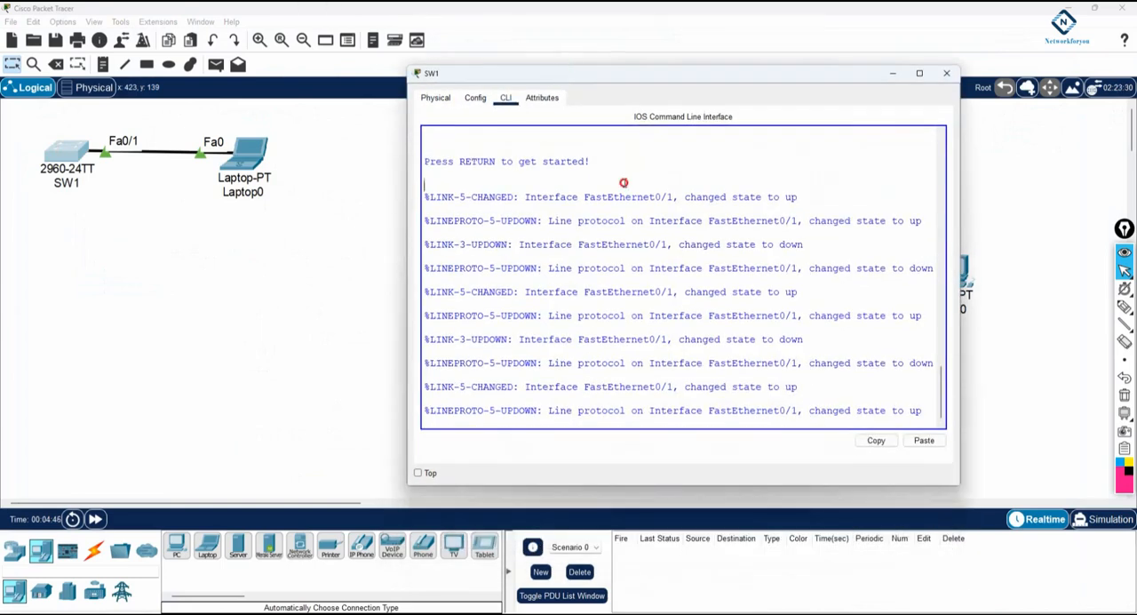
pyautogui.press('Return')
pyautogui.press('Return')
pyautogui.write('en')
pyautogui.press('Return')
pyautogui.write('config t')
pyautogui.press('Return')
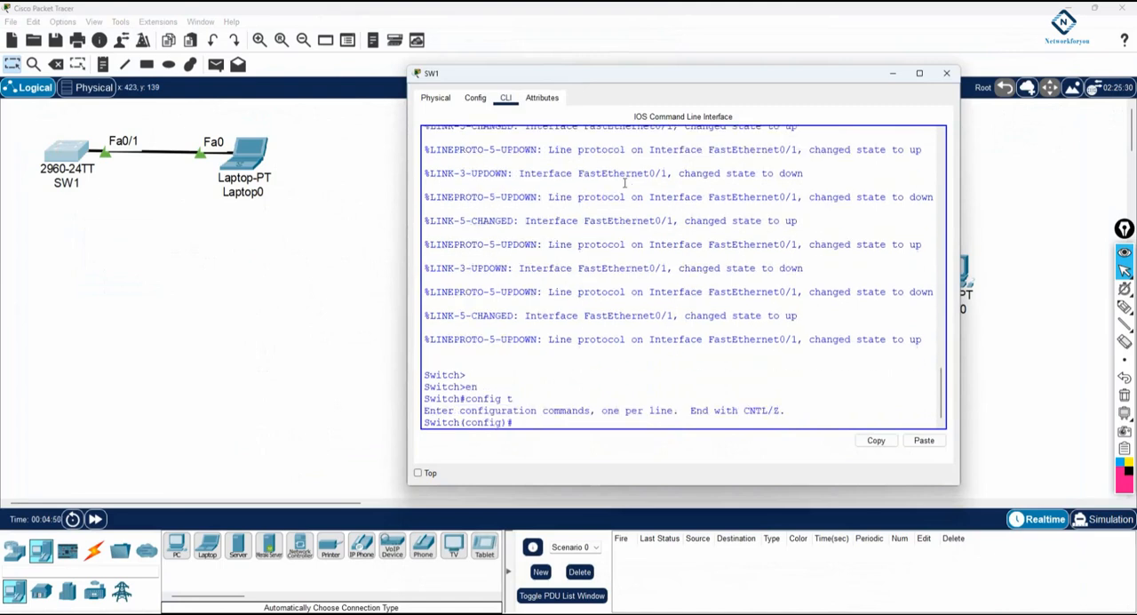
# Set the switch's hostname to SW1 in its configuration.
pyautogui.write('host')
pyautogui.press('Tab')
pyautogui.write('SW1')
pyautogui.press('Return')
# Enable "spanning-tree portfast" on interface f0/1, checking the command's available options with "?" before running it.
pyautogui.press('Return')
pyautogui.write('int f0/1')
pyautogui.press('Return')
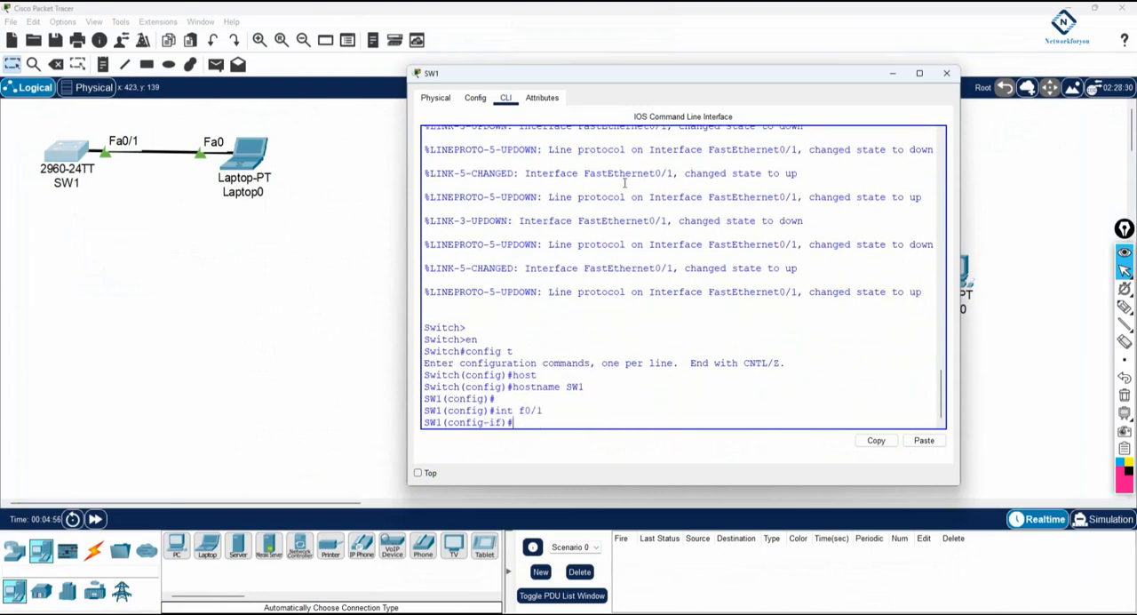
pyautogui.write('sp')
pyautogui.press('Tab')
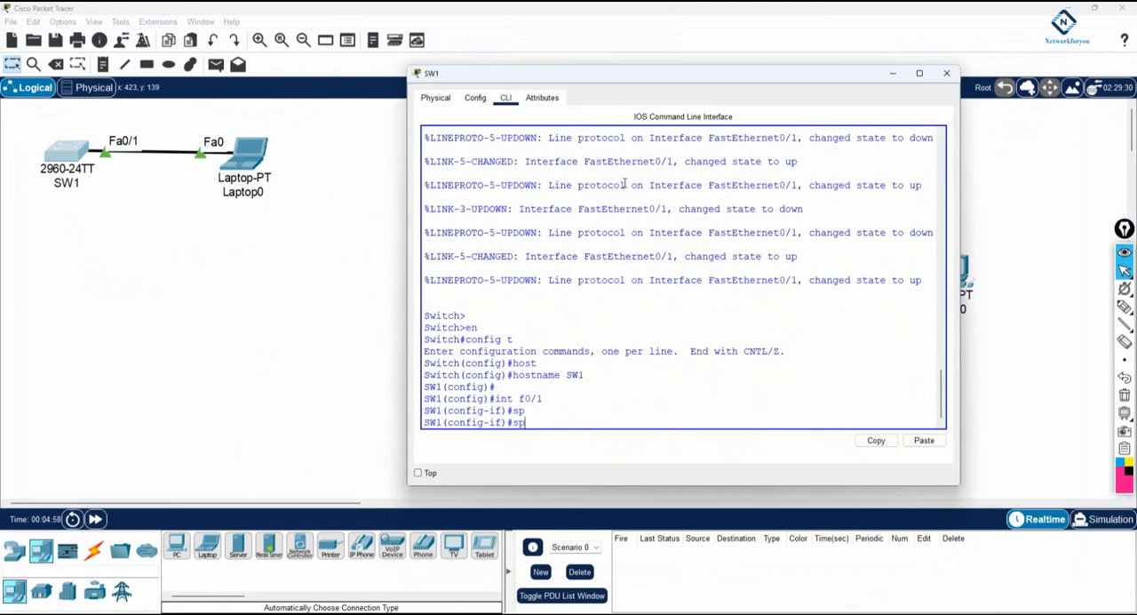
pyautogui.write('a')
pyautogui.press('Tab')
pyautogui.write('po')
pyautogui.press('Tab')
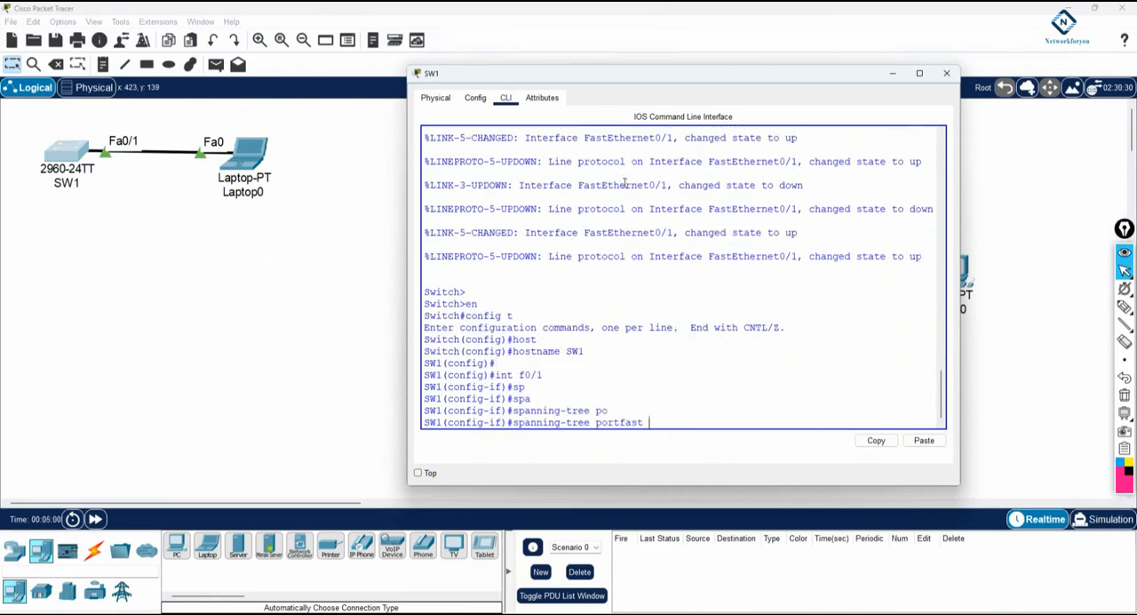
pyautogui.write('?')
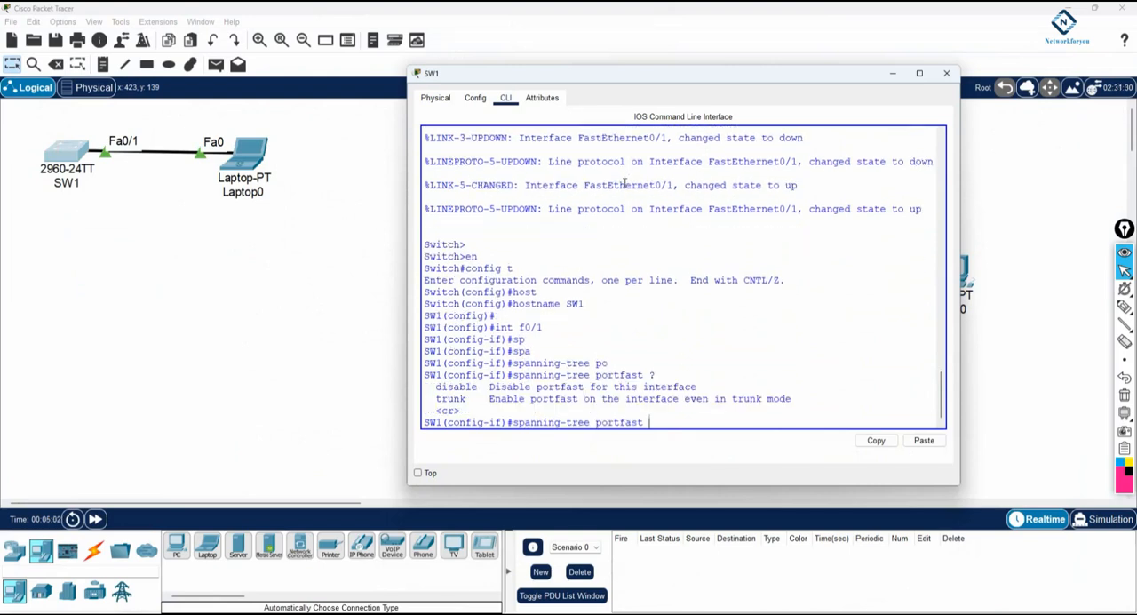
pyautogui.press('Return')
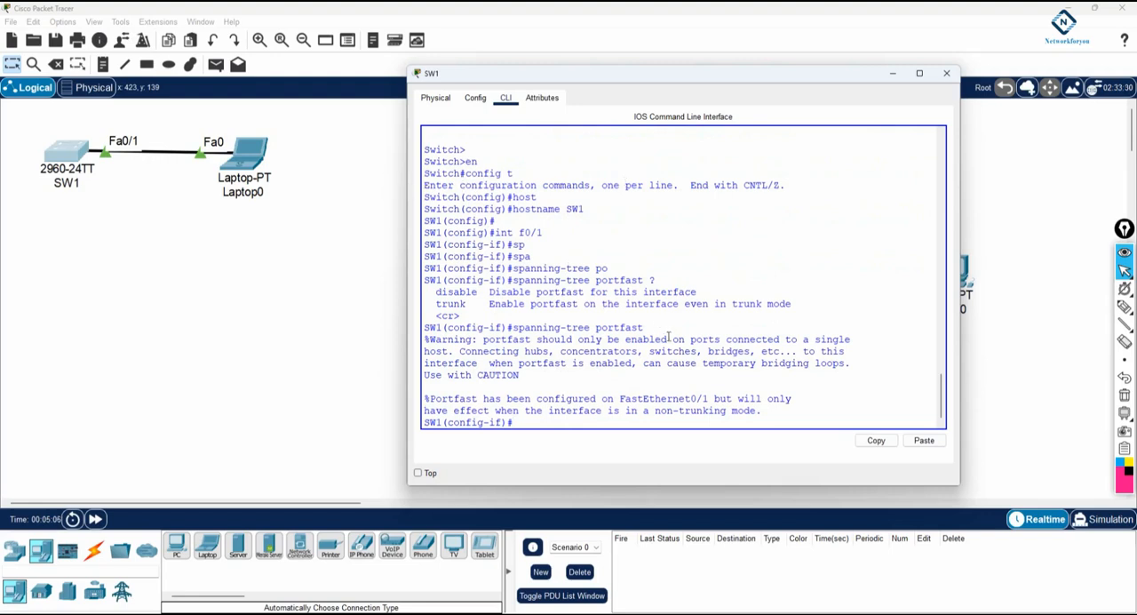
# Review the f0/1 interface command, the spanning-tree portfast command and its warning text in SW1's command line.
pyautogui.moveTo(544, 233); pyautogui.dragTo(484, 232)
pyautogui.moveTo(512, 327); pyautogui.dragTo(658, 327)
pyautogui.moveTo(520, 375); pyautogui.dragTo(414, 336)
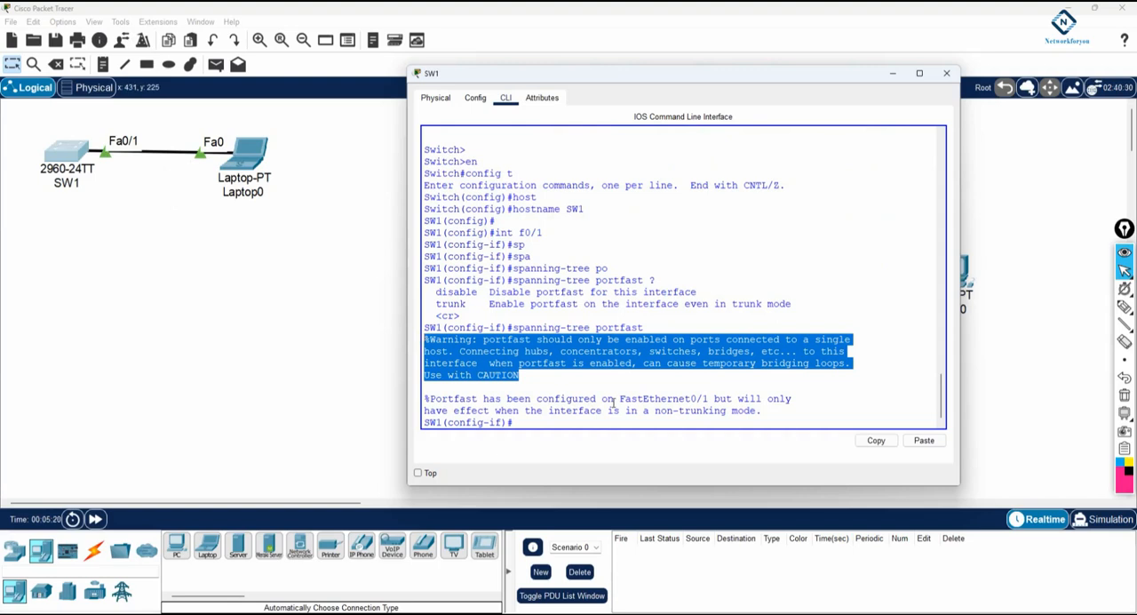
# Open Laptop0's physical view and switch its power off and on to test its link to SW1.
pyautogui.click(266, 233)
pyautogui.click(255, 152)
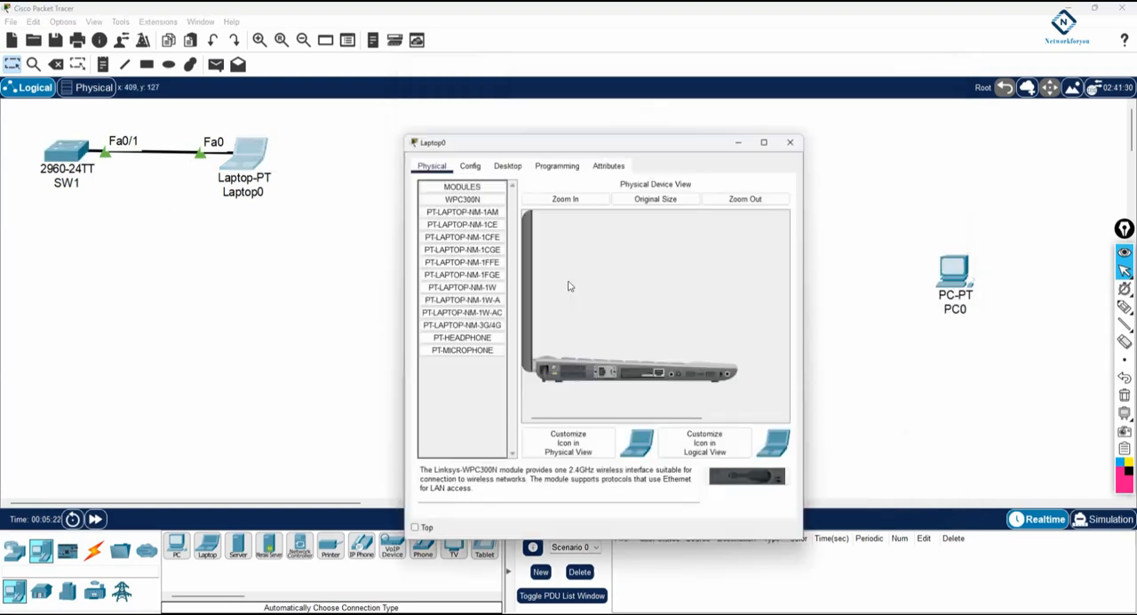
pyautogui.click(553, 367)
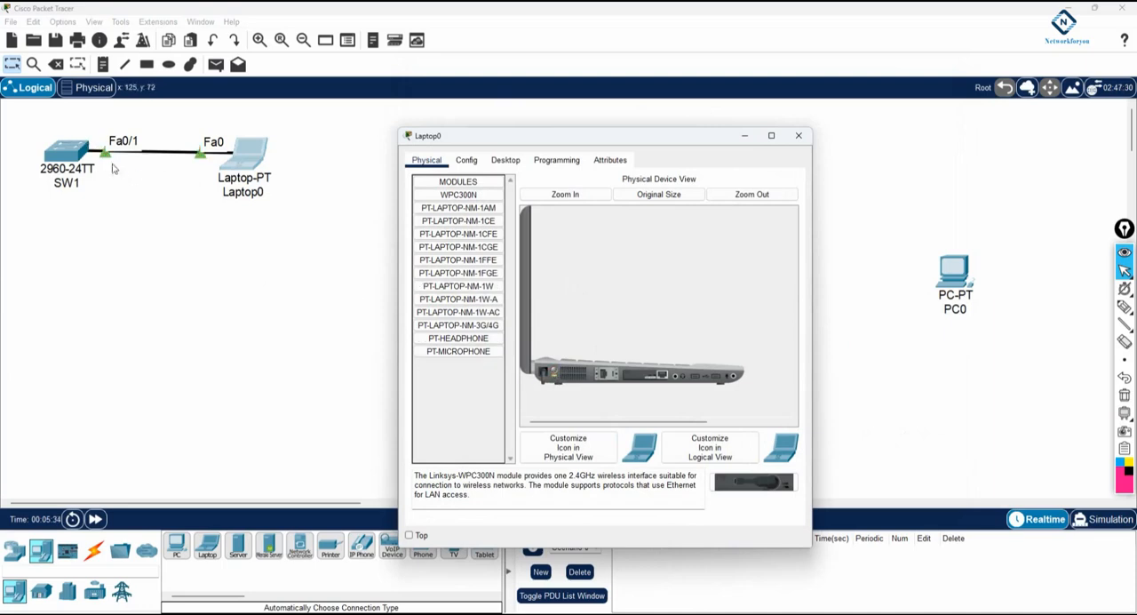
pyautogui.click(555, 370)
pyautogui.click(555, 368)
# Move the SW1 end of the laptop's cable to FastEthernet0/2 and open Laptop0's physical view.
pyautogui.click(109, 162)
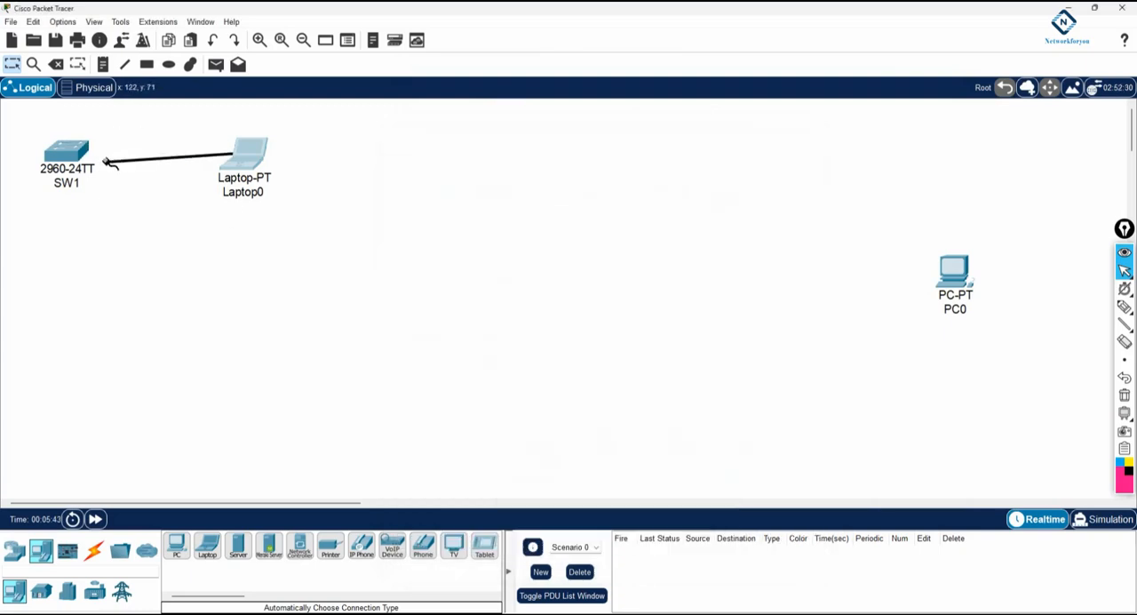
pyautogui.click(80, 158)
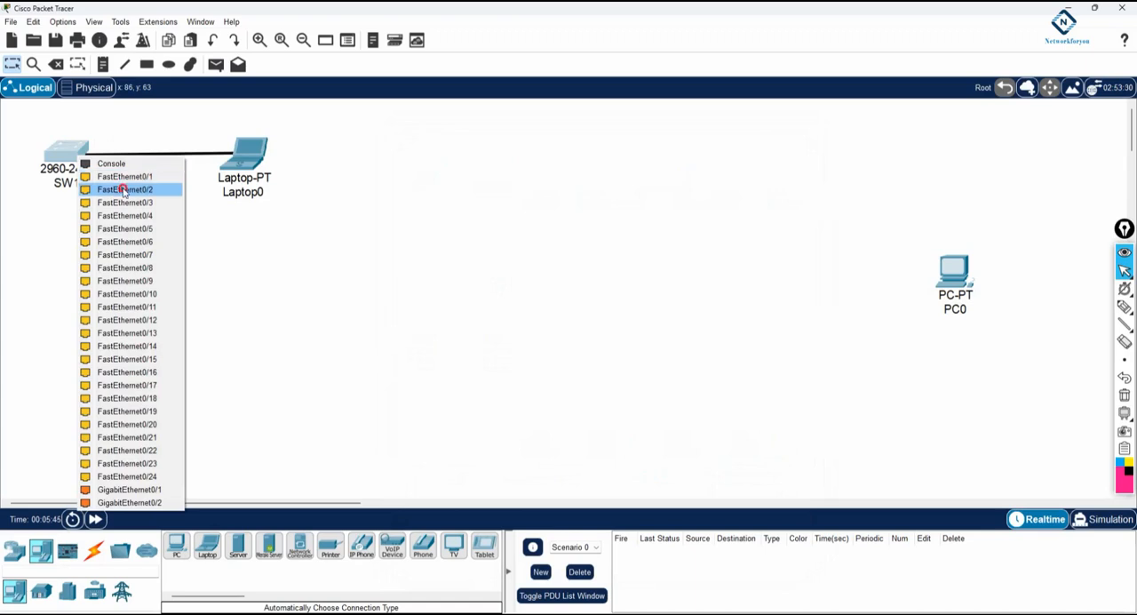
pyautogui.click(124, 189)
pyautogui.click(257, 169)
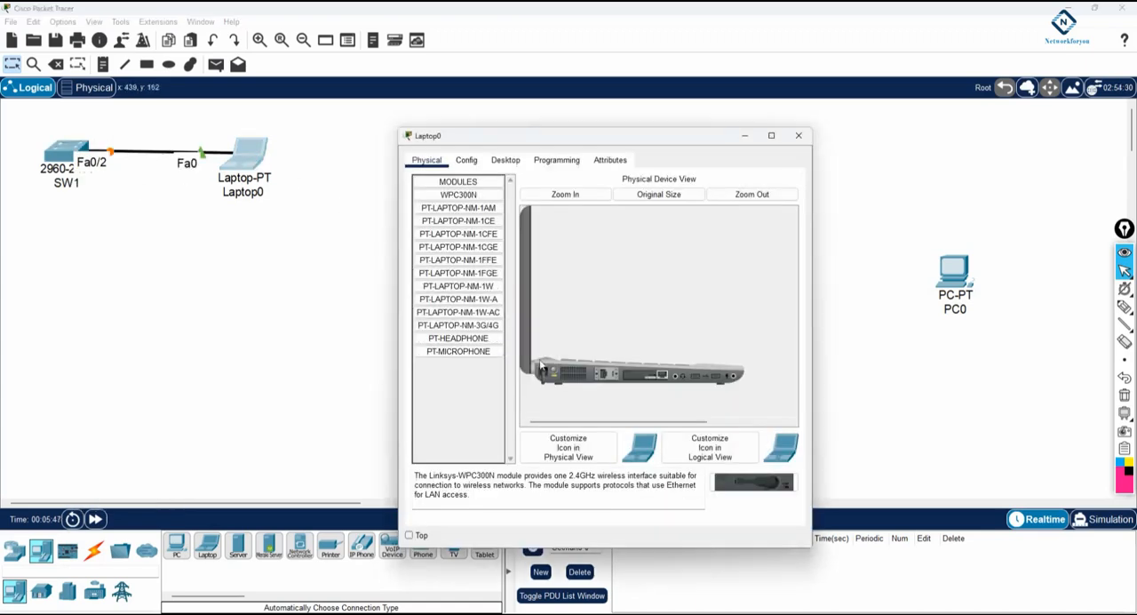
# Reconnect the SW1 end of the laptop's cable to FastEthernet0/1.
pyautogui.click(110, 157)
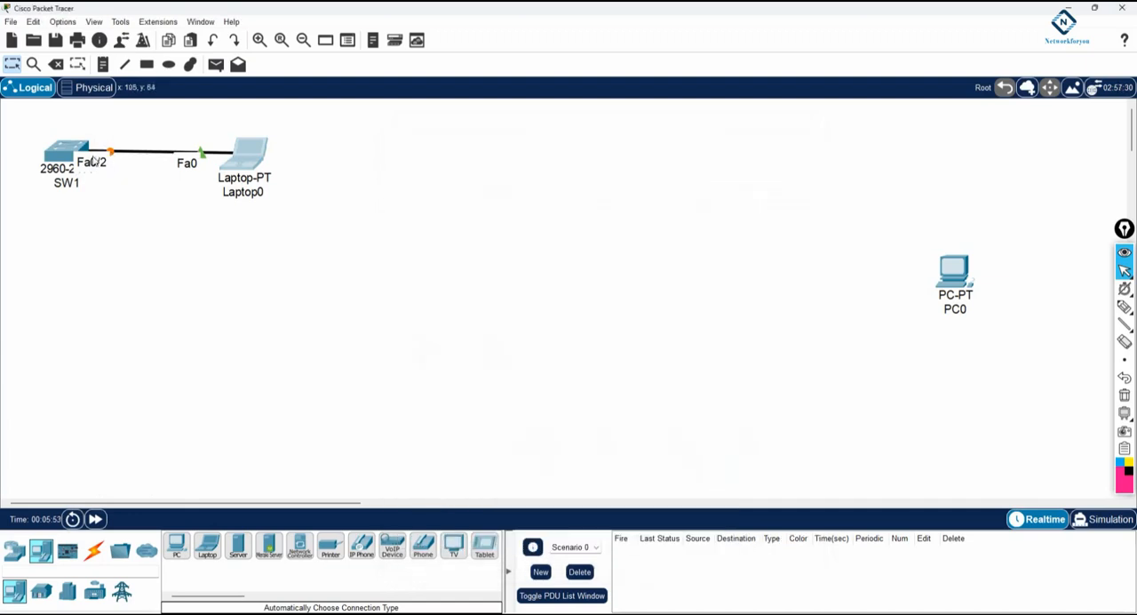
pyautogui.moveTo(110, 157); pyautogui.dragTo(80, 154)
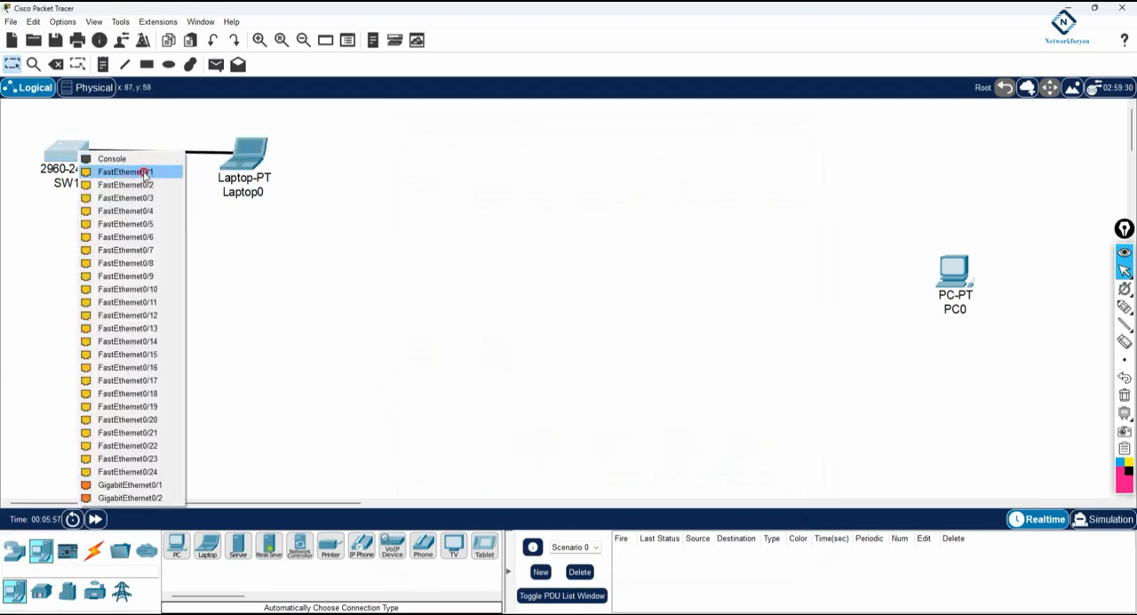
pyautogui.click(147, 171)
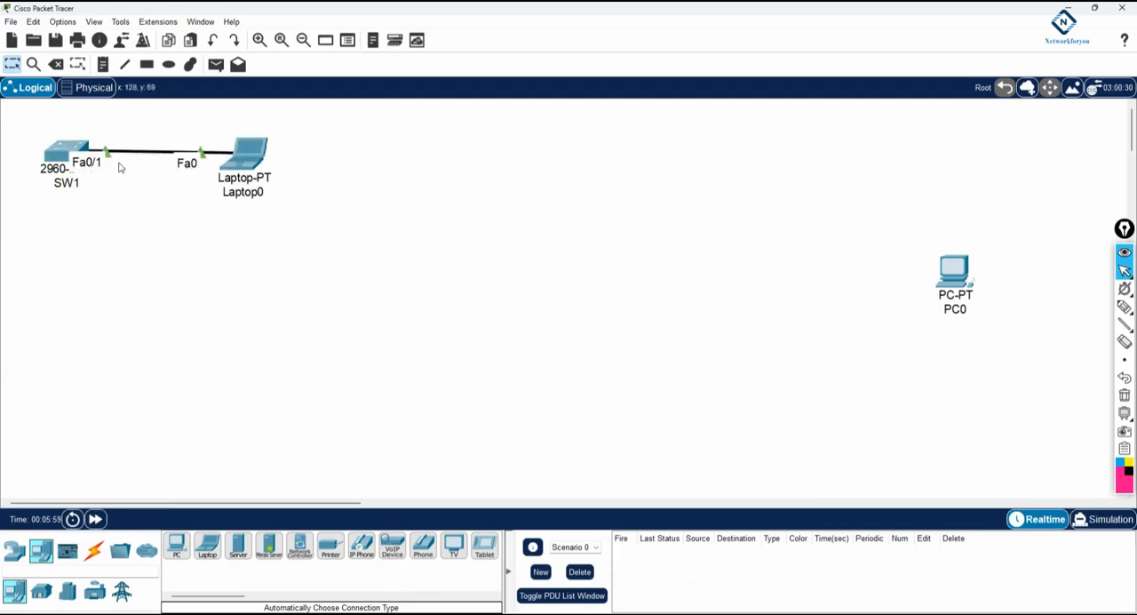
# Open Laptop0 again and power-cycle it to test the link through SW1's port Fa0/1.
pyautogui.click(245, 165)
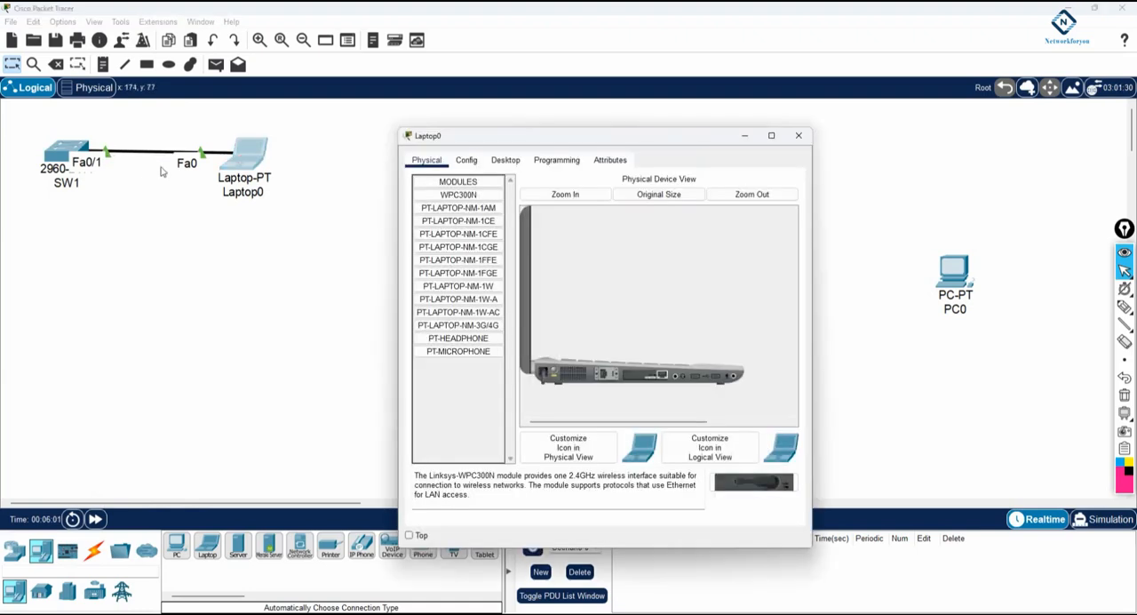
pyautogui.click(552, 372)
pyautogui.click(553, 373)
# Switch to the EVEng machine in VMware Workstation and open the EVE login page at 192.168.45.130 in Chrome.
pyautogui.moveTo(254, 612)
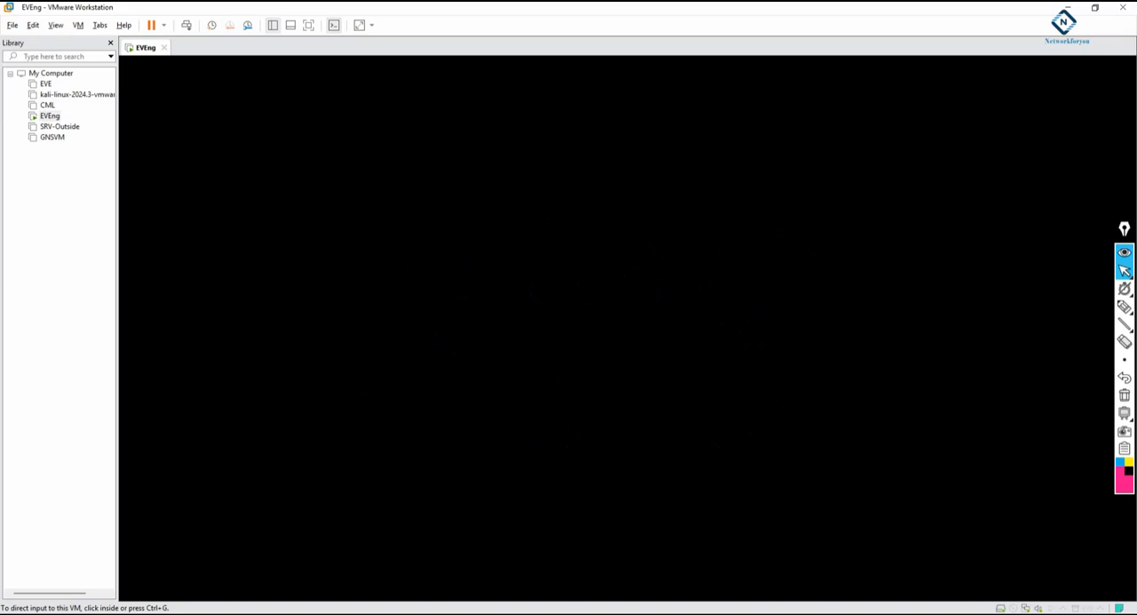
pyautogui.moveTo(1135, 257); pyautogui.dragTo(465, 263)
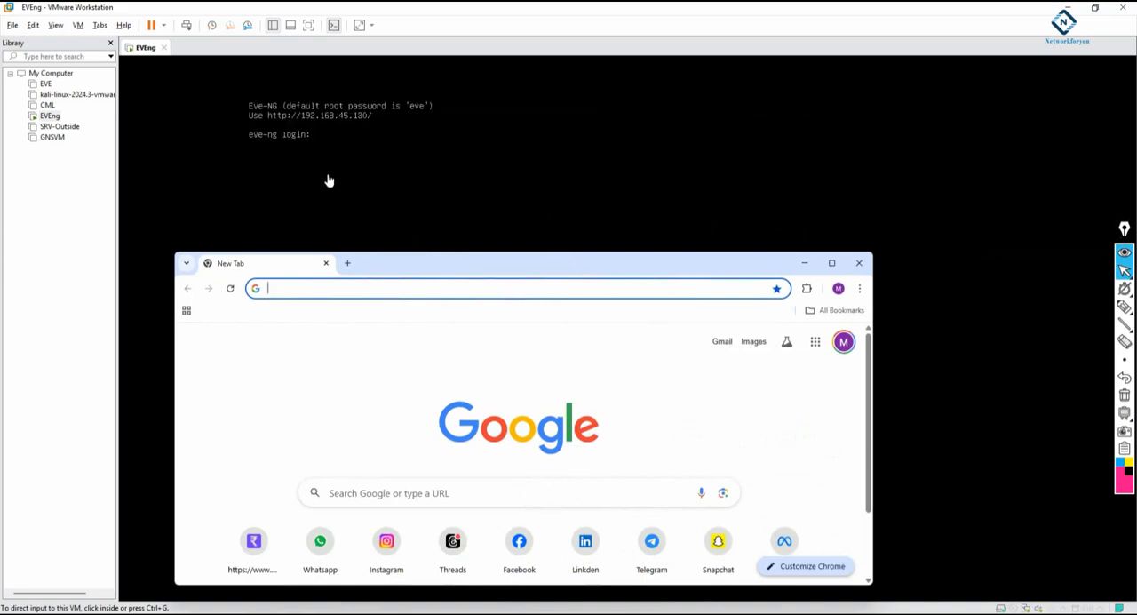
pyautogui.write('192.168.45.130/#!/login')
pyautogui.press('Return')
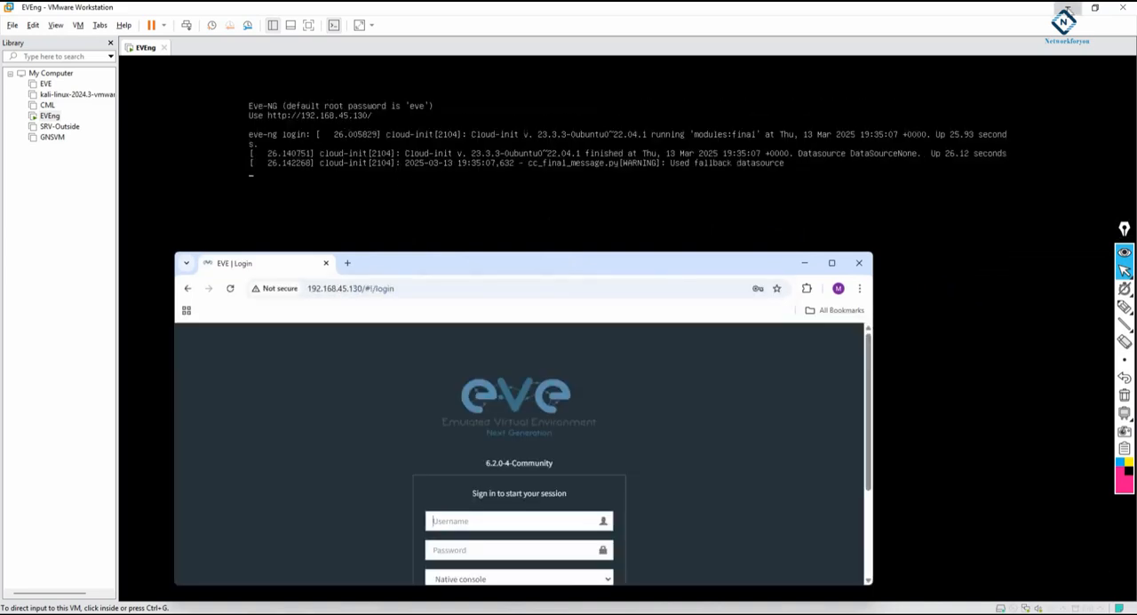
# Minimize VMware Workstation, maximize the browser and sign in to EVE with the account's username and password.
pyautogui.click(1066, 7)
pyautogui.click(833, 266)
pyautogui.click(484, 300)
pyautogui.click(560, 334)
pyautogui.click(568, 390)
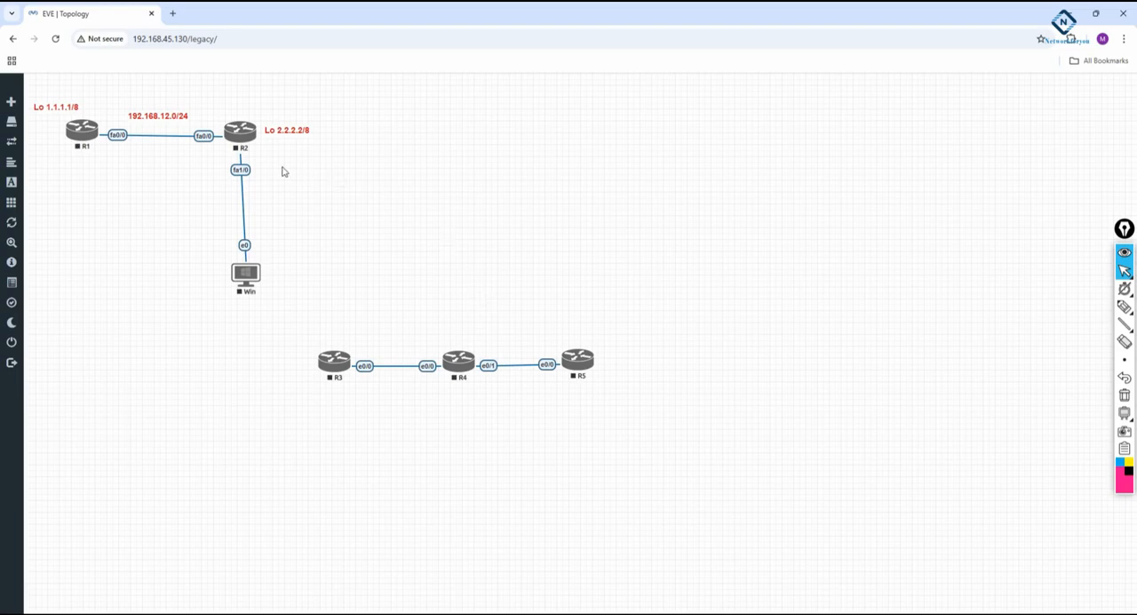
# Begin adding a new node in the empty area of the topology using the Cisco IOL template.
pyautogui.rightClick(470, 147)
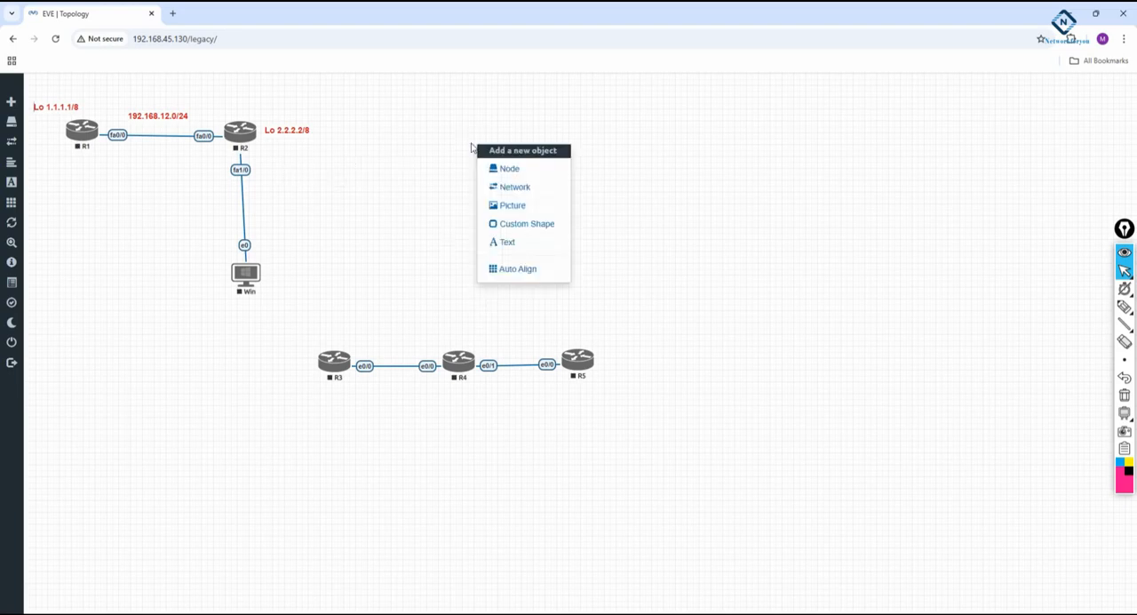
pyautogui.click(526, 170)
pyautogui.scroll(-5, 611, 313)
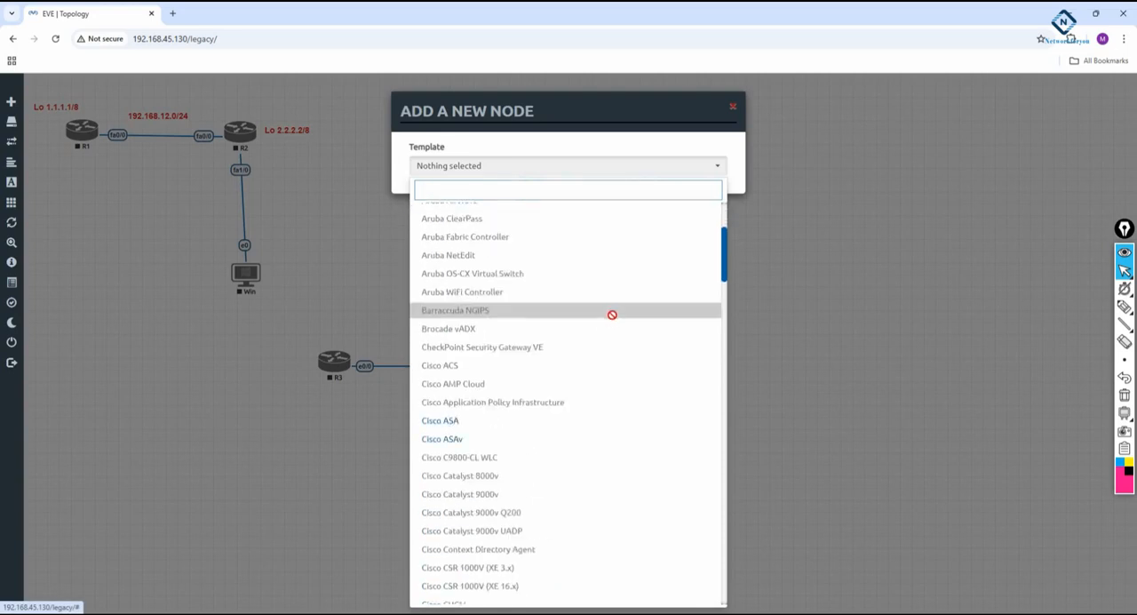
pyautogui.scroll(-3, 611, 313)
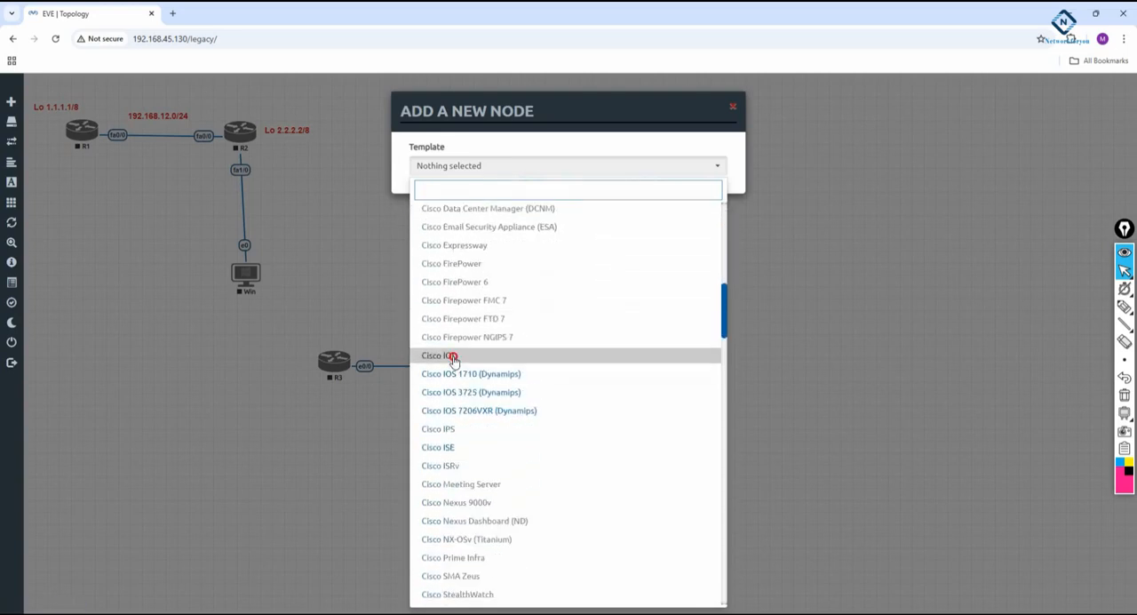
pyautogui.click(453, 359)
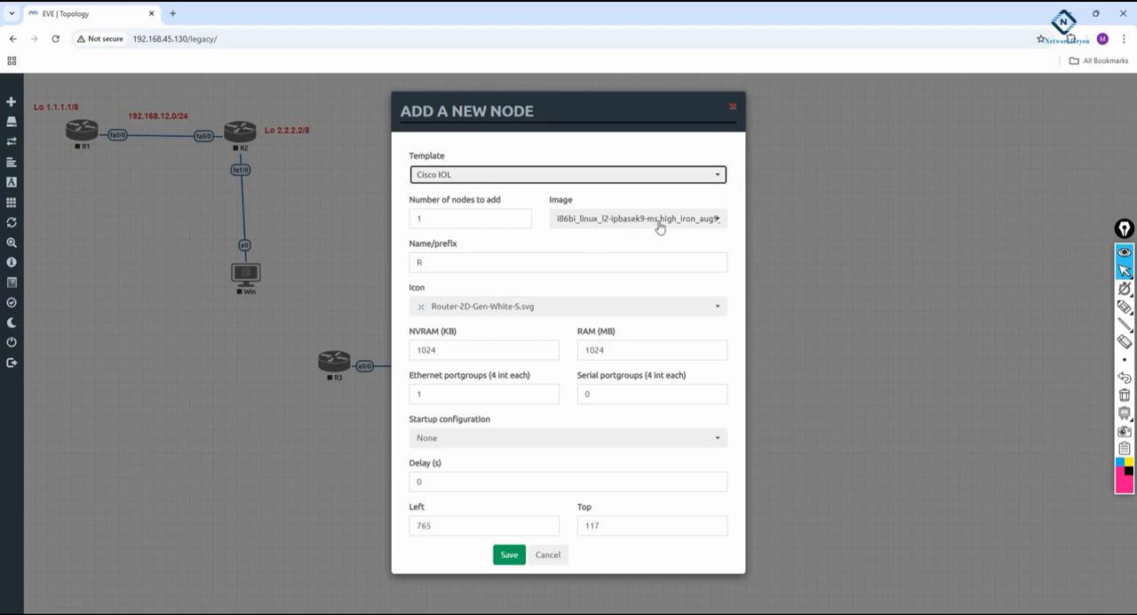
# Give the new node a switch icon and the name SW1, save it, and line it up with R2's row.
pyautogui.click(527, 306)
pyautogui.scroll(-2, 465, 344)
pyautogui.scroll(-5, 466, 347)
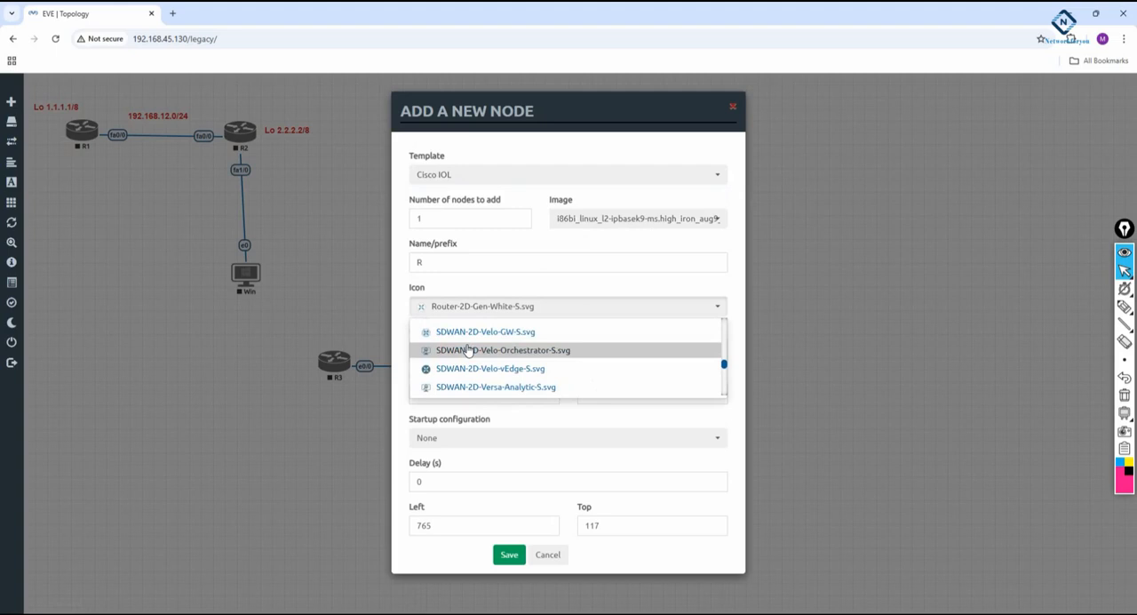
pyautogui.scroll(-3, 471, 351)
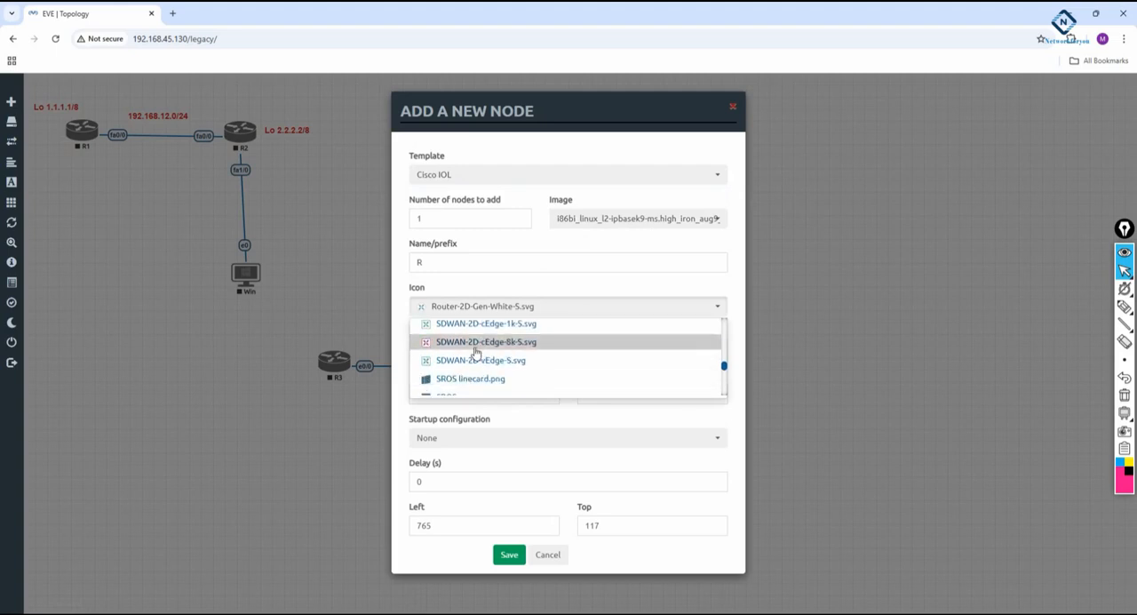
pyautogui.click(476, 348)
pyautogui.click(436, 264)
pyautogui.moveTo(437, 264); pyautogui.dragTo(400, 264)
pyautogui.write('SW1')
pyautogui.click(433, 224)
pyautogui.click(515, 555)
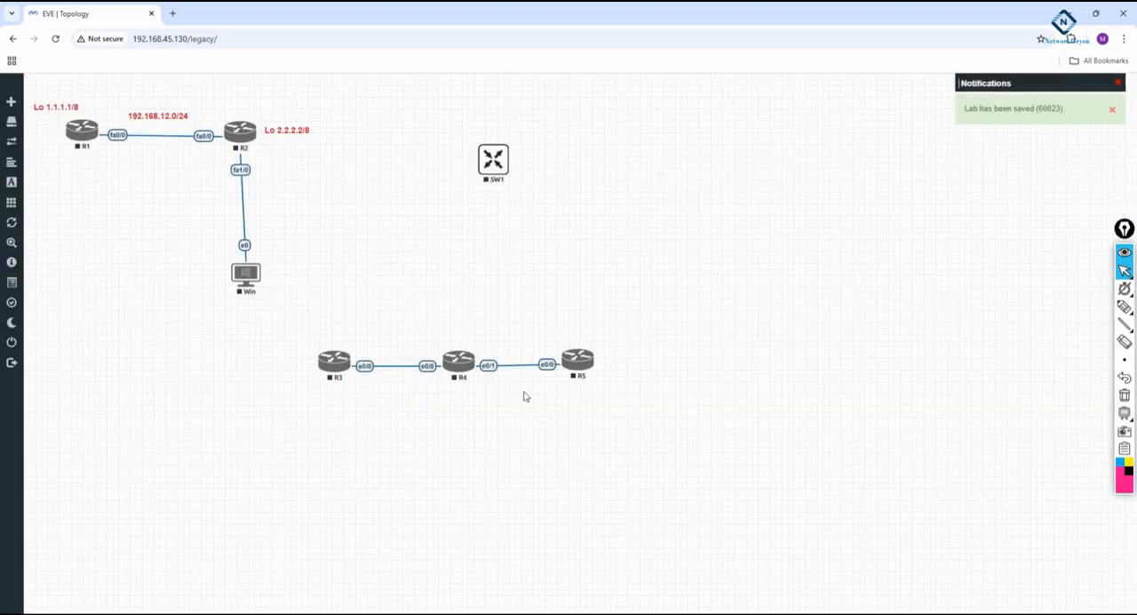
pyautogui.moveTo(494, 160); pyautogui.dragTo(465, 134)
# Begin adding a Virtual PC (VPCS) node beside SW1 and name it PC1.
pyautogui.rightClick(753, 133)
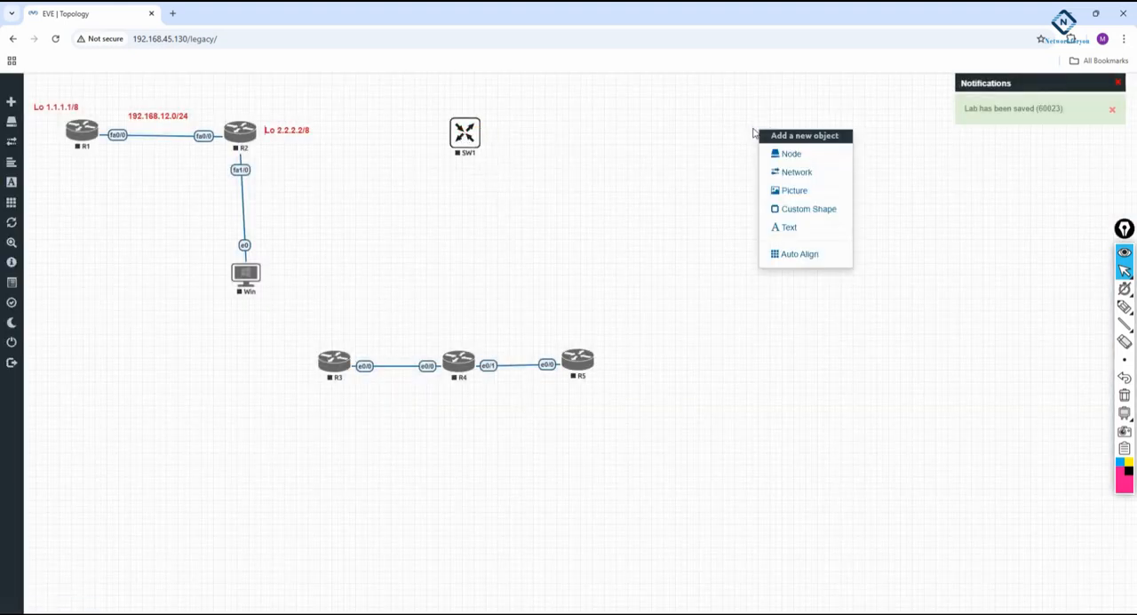
pyautogui.click(793, 154)
pyautogui.scroll(-20, 546, 447)
pyautogui.scroll(-2, 546, 448)
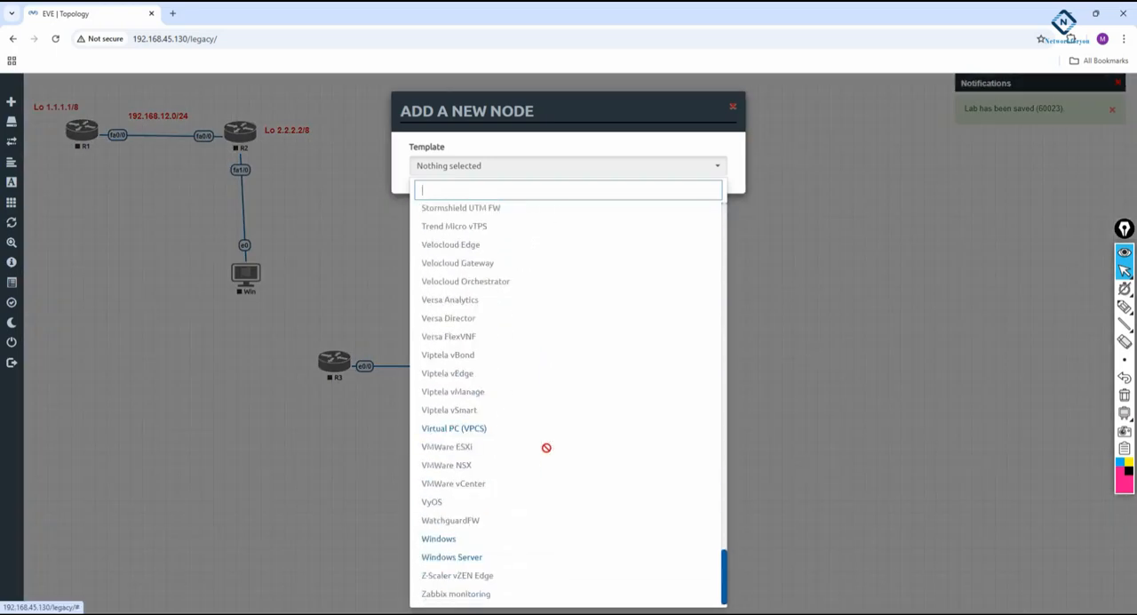
pyautogui.click(463, 432)
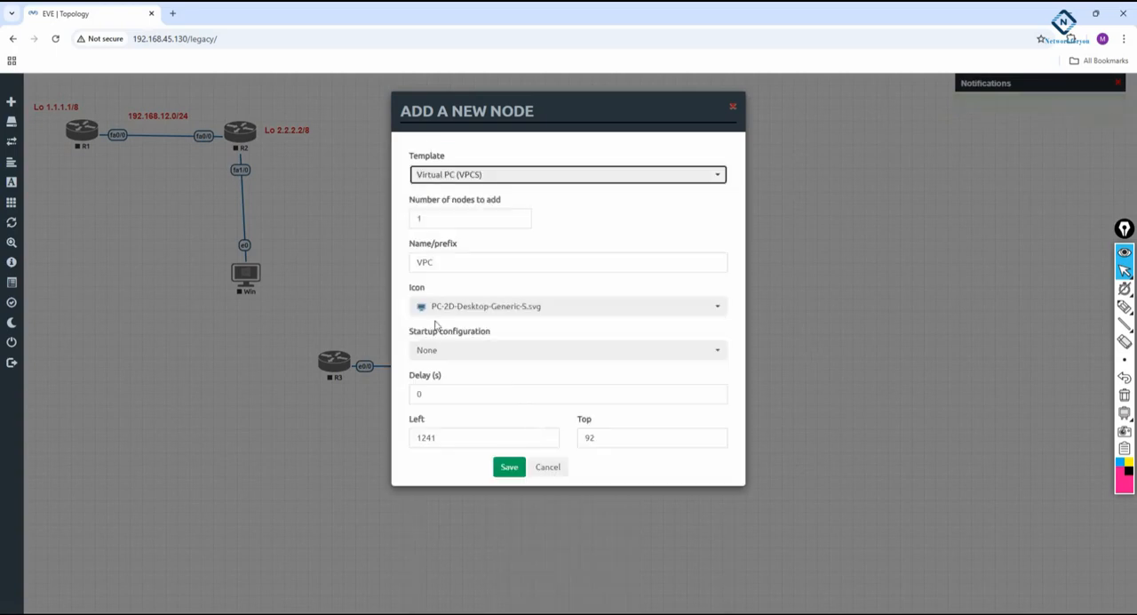
pyautogui.moveTo(459, 264); pyautogui.dragTo(404, 265)
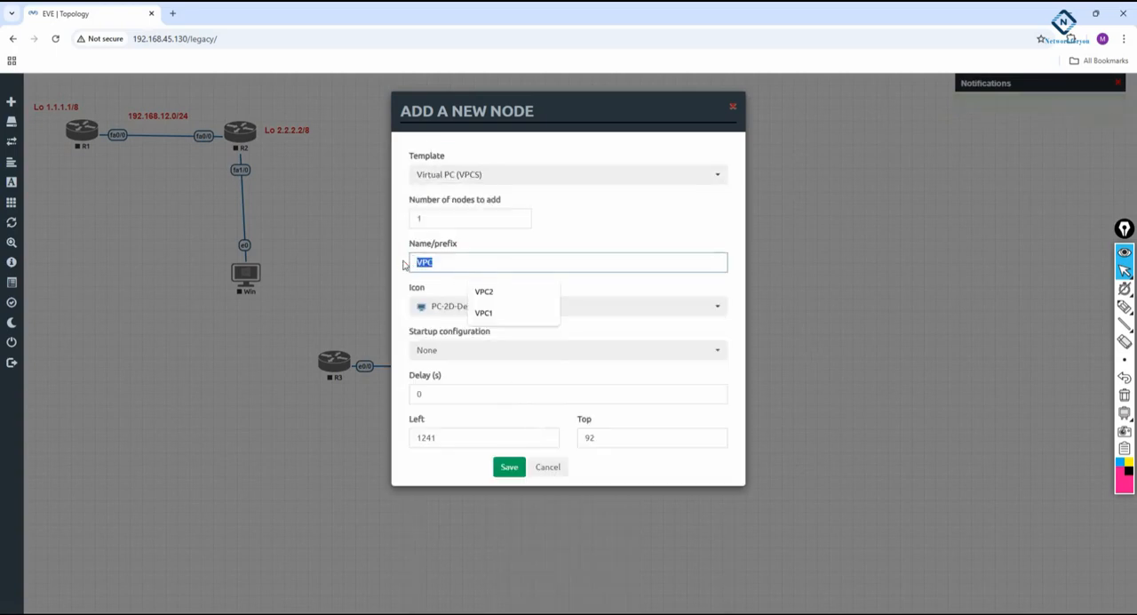
pyautogui.write('PC')
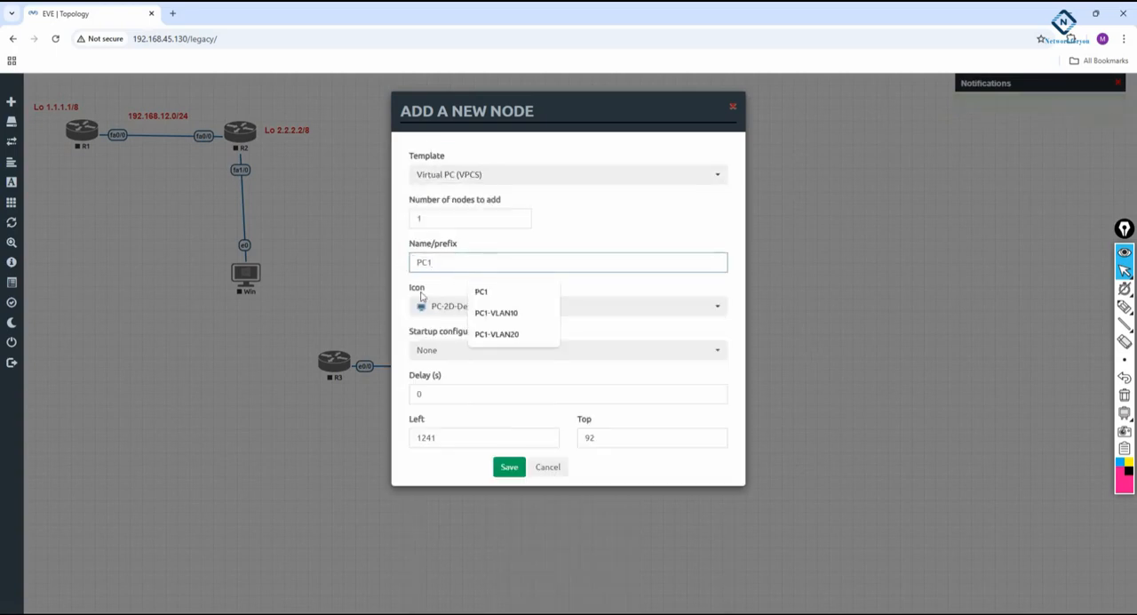
# Choose the PC-2D-Laptop-Sec-Generic-S.svg icon for PC1 and save the node.
pyautogui.click(426, 285)
pyautogui.click(495, 313)
pyautogui.click(496, 311)
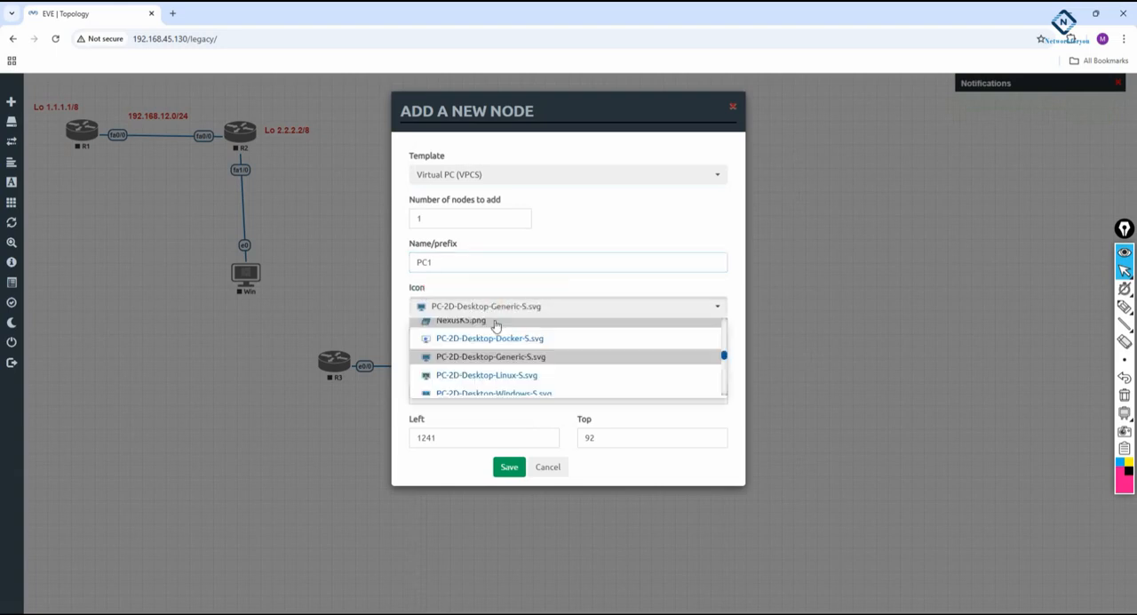
pyautogui.scroll(-3, 494, 357)
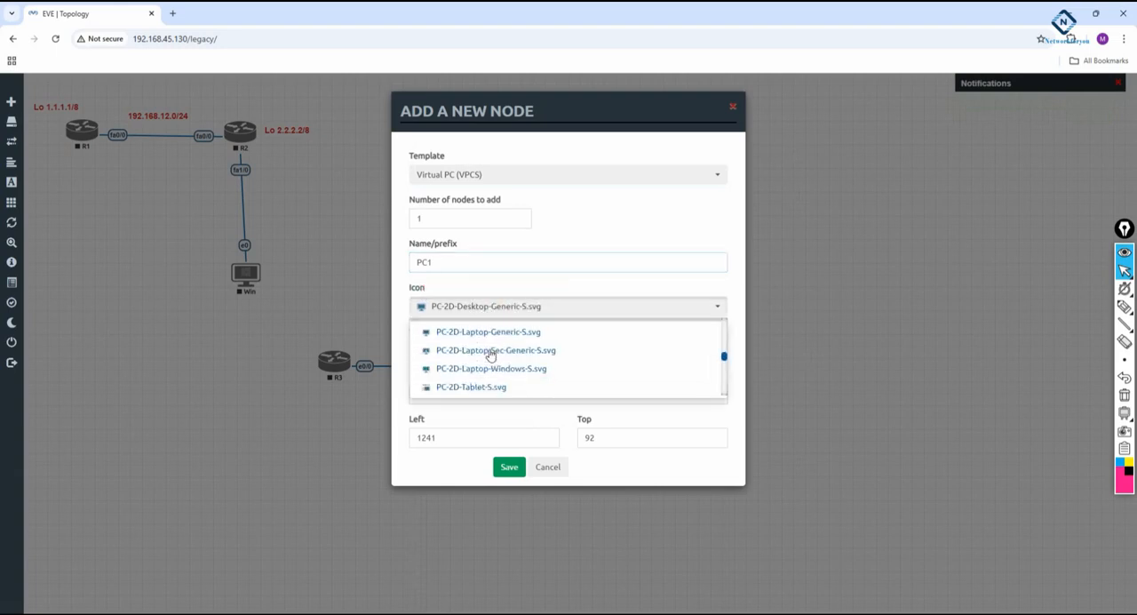
pyautogui.scroll(2, 490, 355)
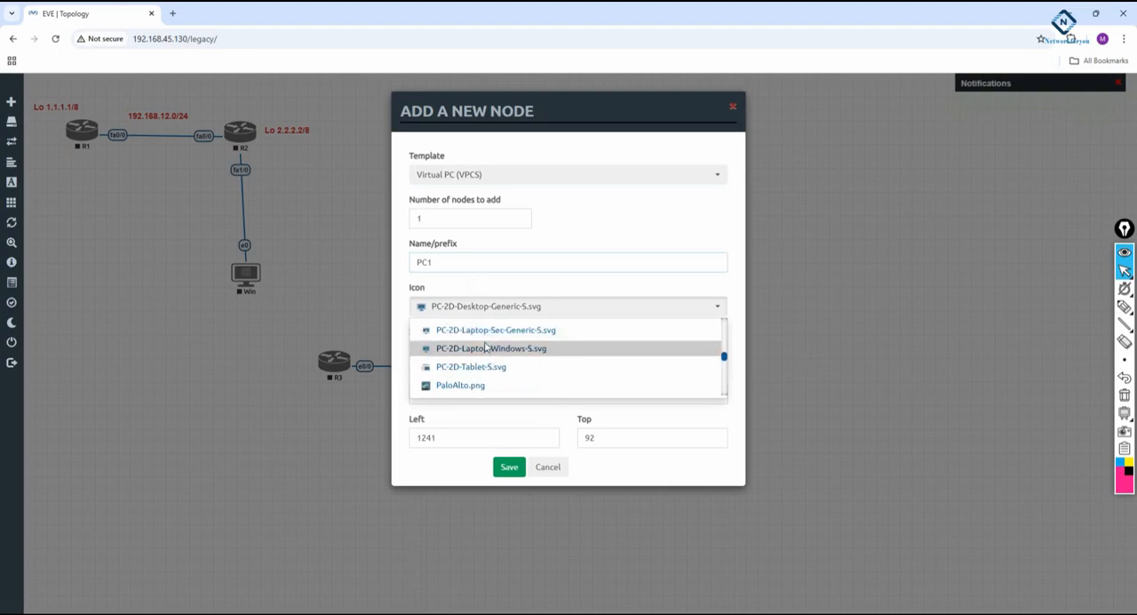
pyautogui.click(494, 329)
pyautogui.click(508, 467)
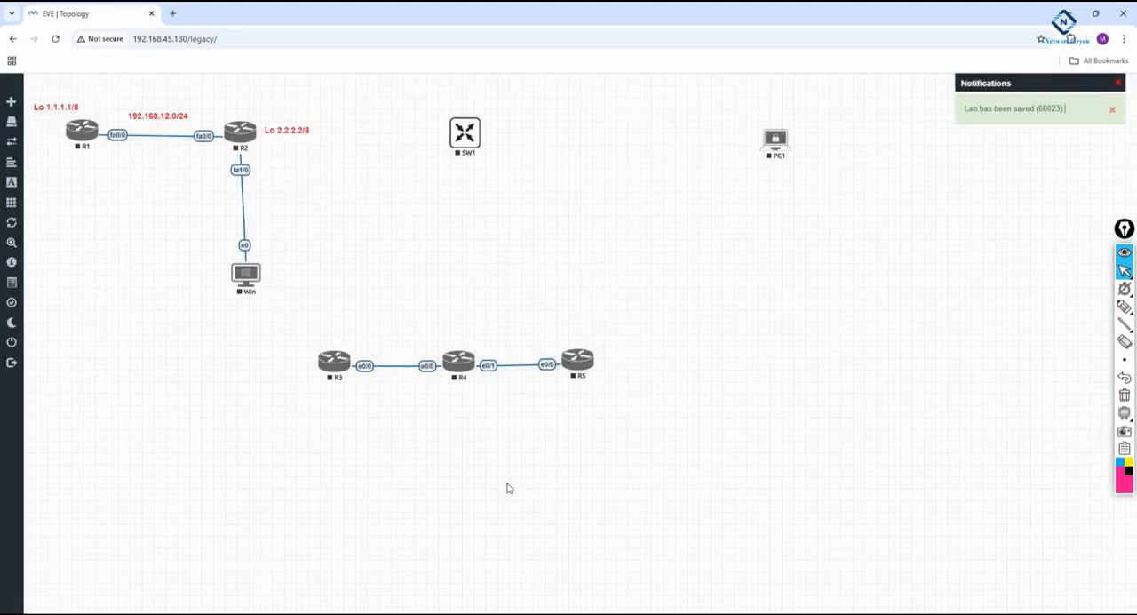
# Connect PC1's eth0 to SW1's e0/0 and start the SW1 node.
pyautogui.moveTo(778, 143); pyautogui.dragTo(465, 135)
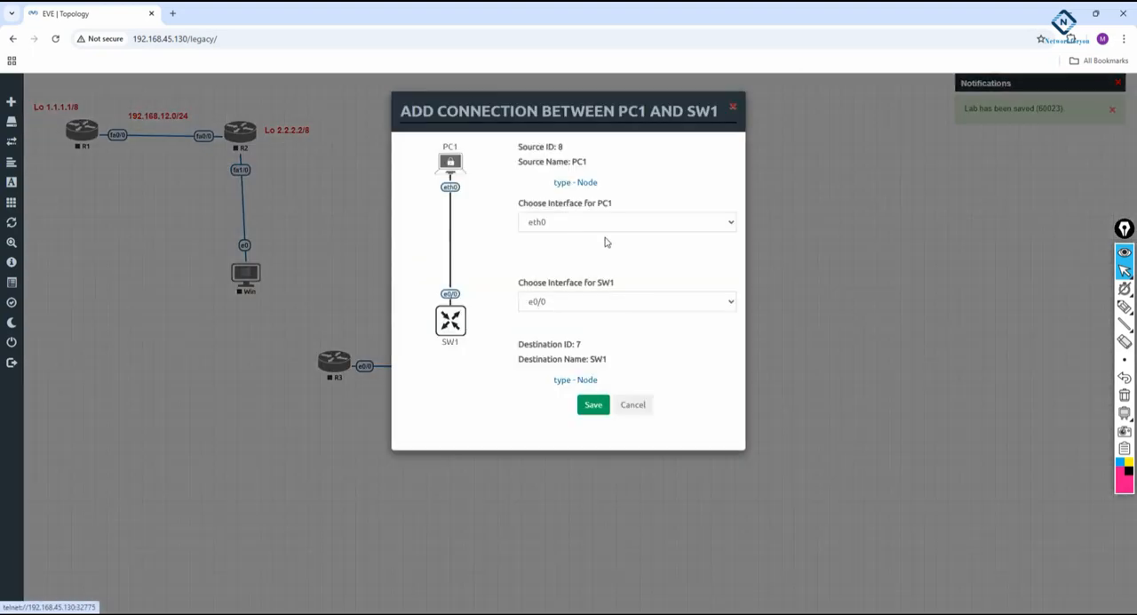
pyautogui.click(590, 414)
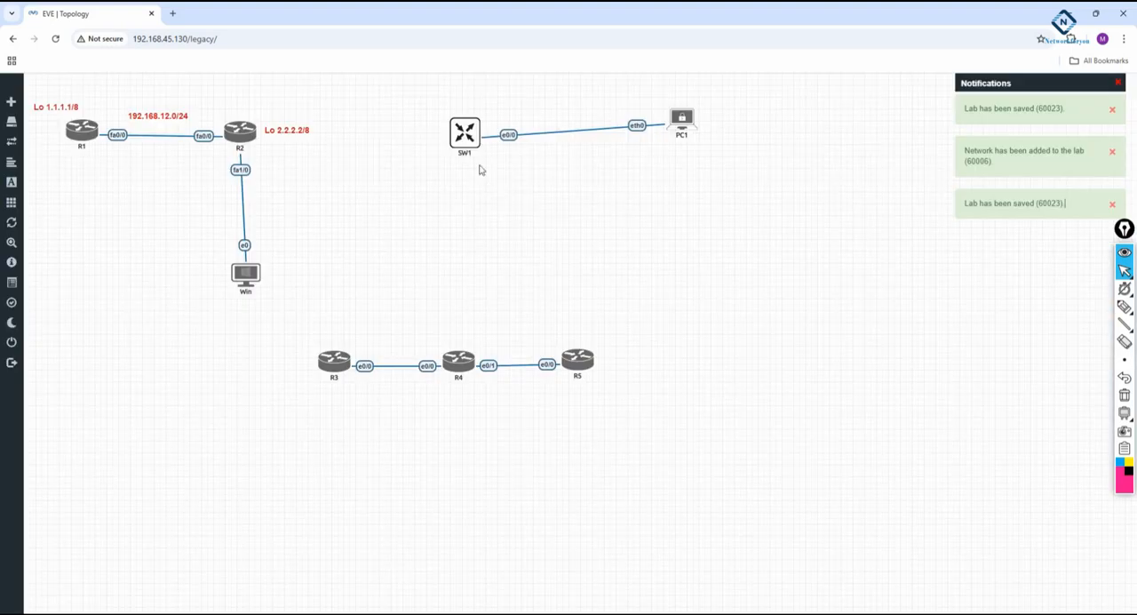
pyautogui.rightClick(465, 133)
pyautogui.click(537, 157)
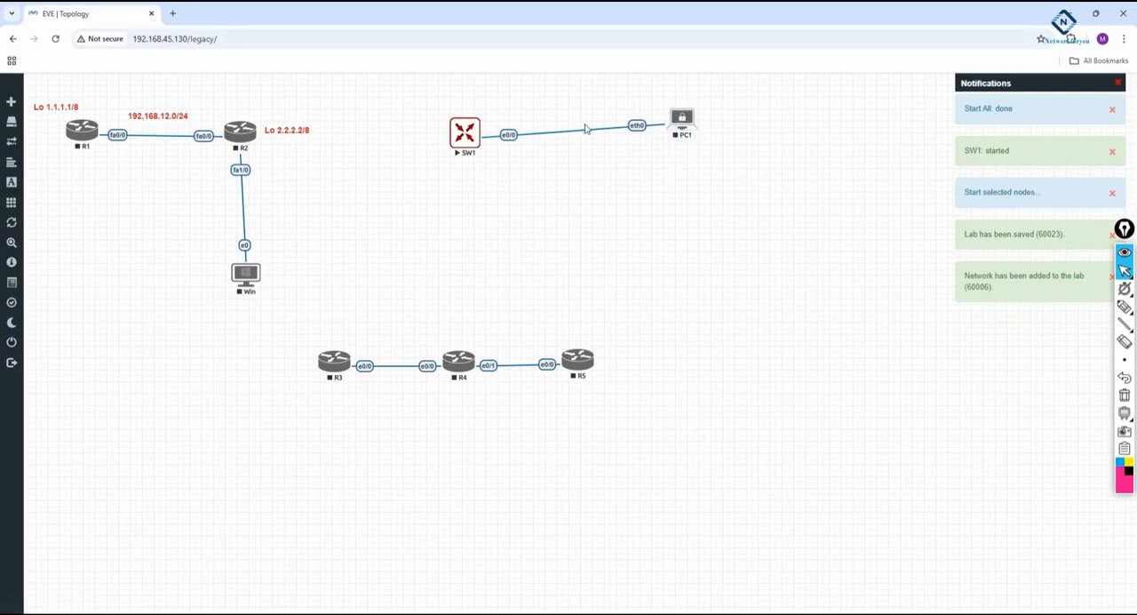
# Place PC1 closer to SW1, reloading the topology page, and move the R3, R4 and R5 group to the canvas's upper-right corner.
pyautogui.moveTo(684, 125); pyautogui.dragTo(603, 140)
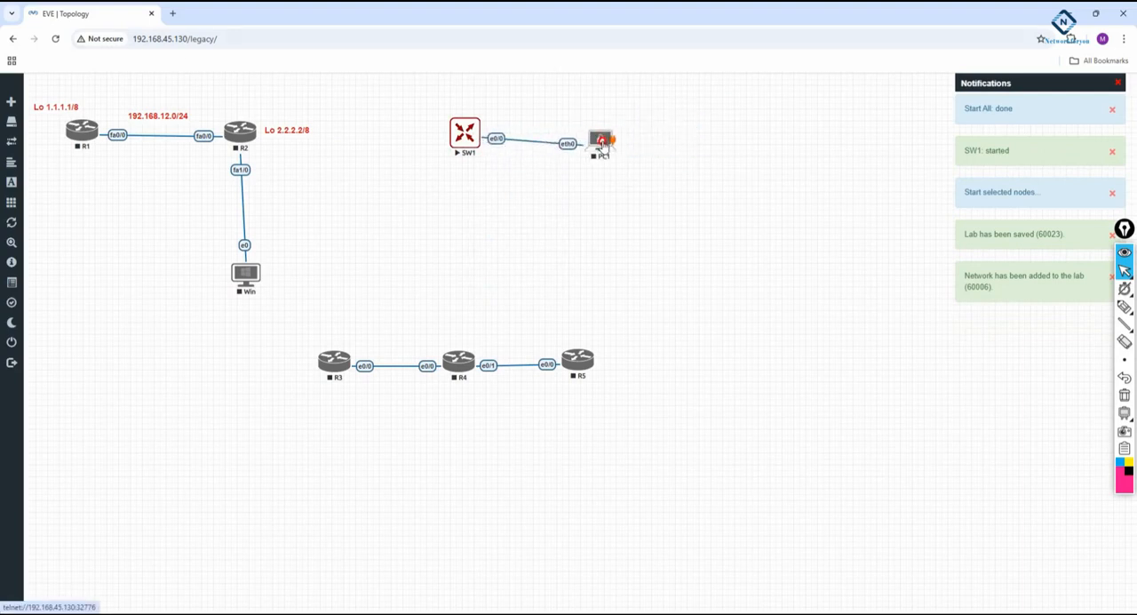
pyautogui.click(55, 40)
pyautogui.moveTo(601, 144); pyautogui.dragTo(571, 136)
pyautogui.moveTo(296, 329); pyautogui.dragTo(1092, 99)
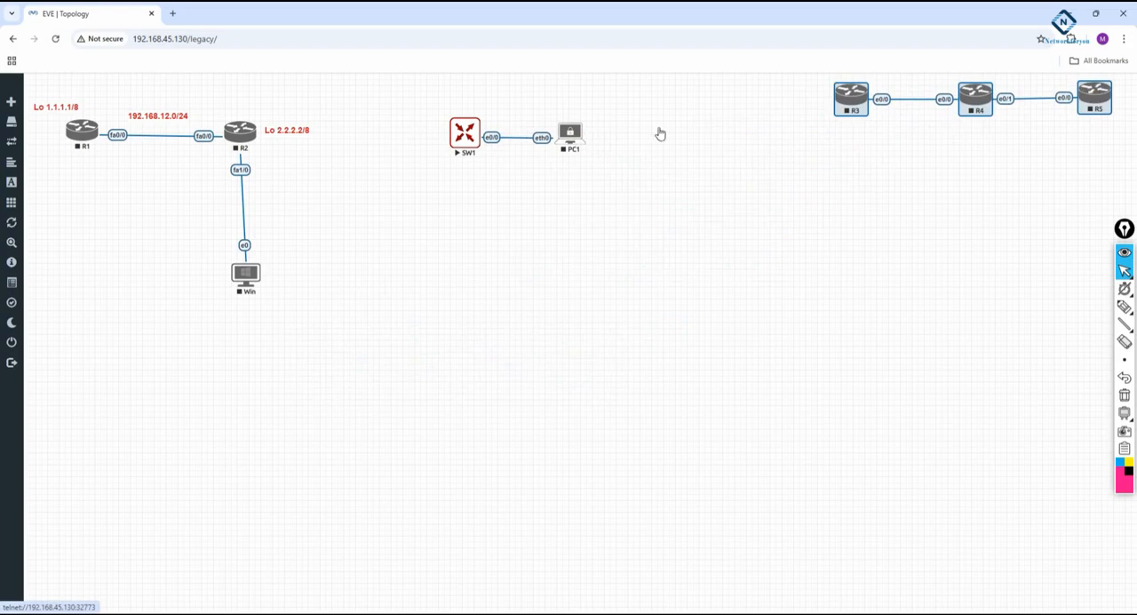
# Move the SW1 and PC1 pair to the empty area below R1 and open SW1's console in SecureCRT.
pyautogui.moveTo(427, 107); pyautogui.dragTo(646, 206)
pyautogui.moveTo(573, 137); pyautogui.dragTo(167, 386)
pyautogui.click(205, 409)
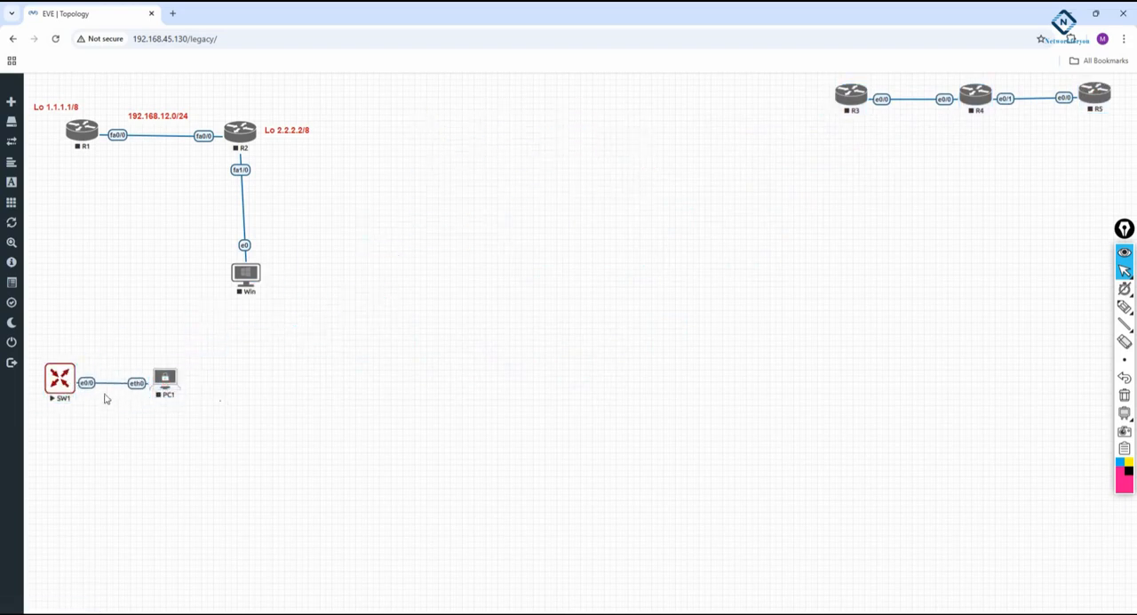
pyautogui.click(59, 373)
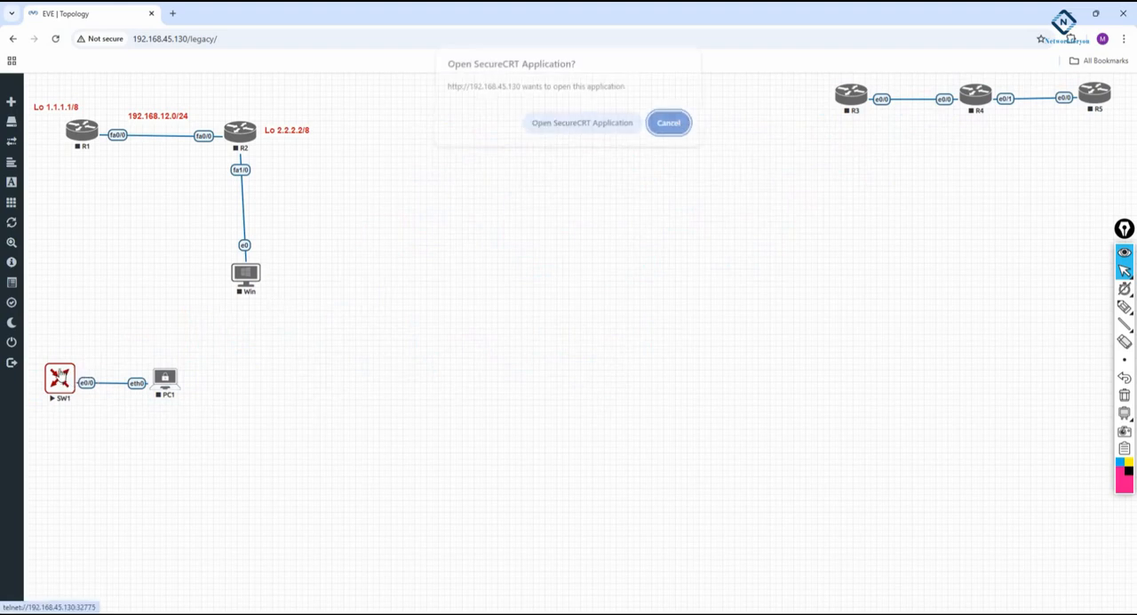
pyautogui.click(553, 125)
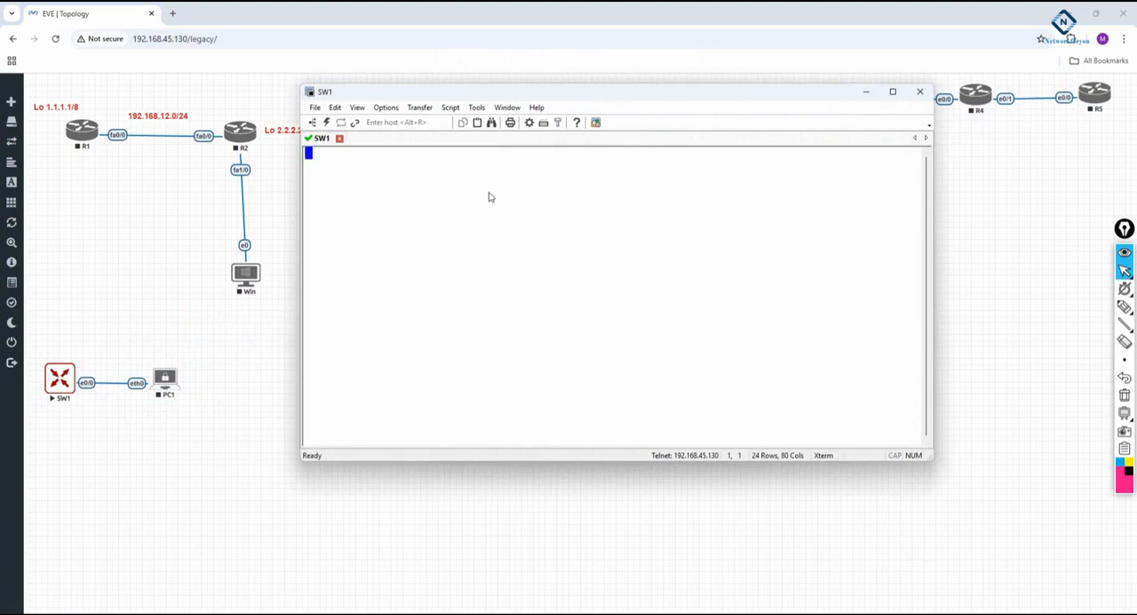
# Start the PC1 node and open its console in SecureCRT alongside the SW1 session.
pyautogui.rightClick(164, 382)
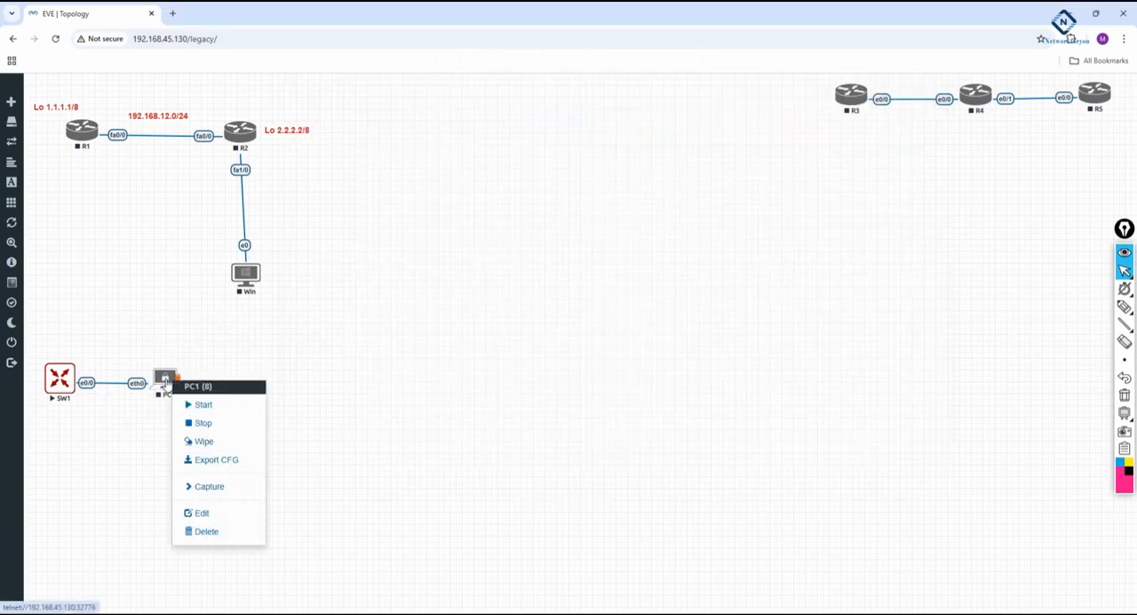
pyautogui.click(204, 405)
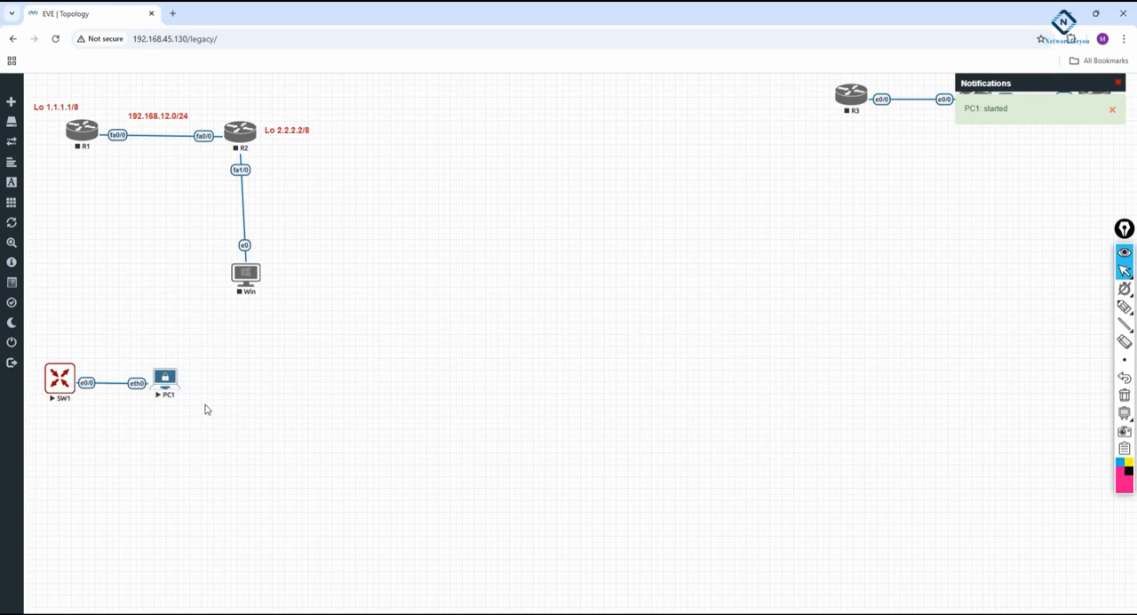
pyautogui.click(365, 612)
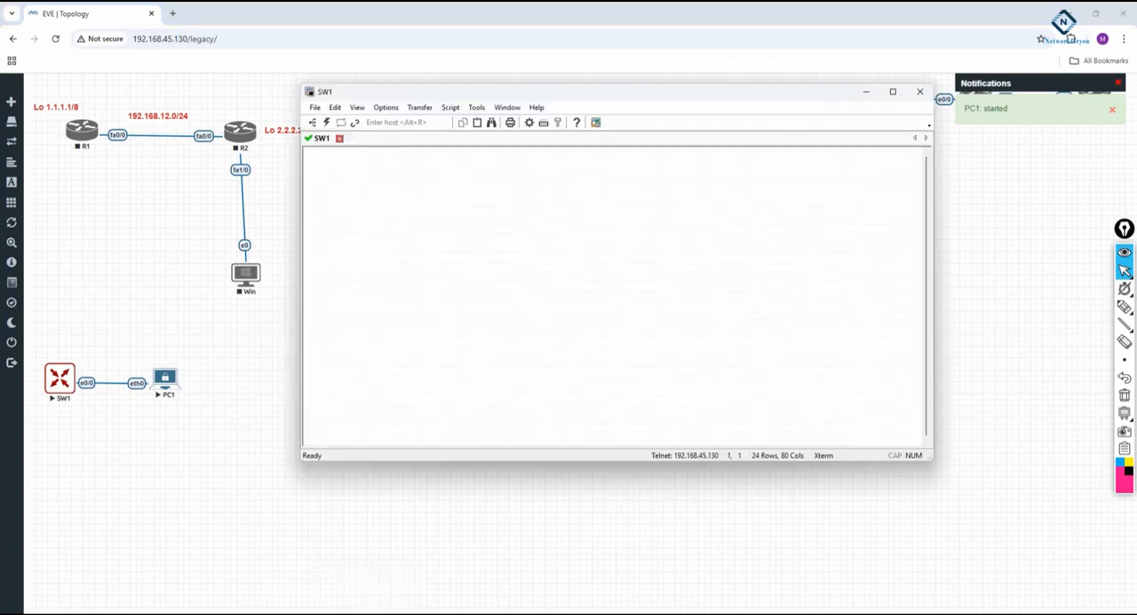
pyautogui.click(167, 378)
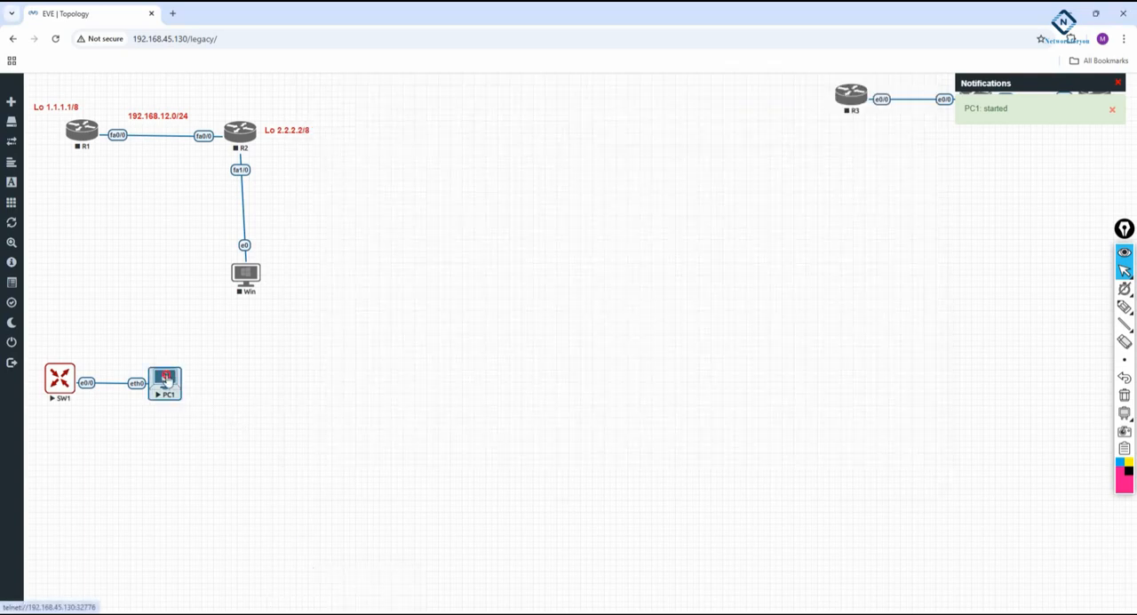
pyautogui.click(167, 378)
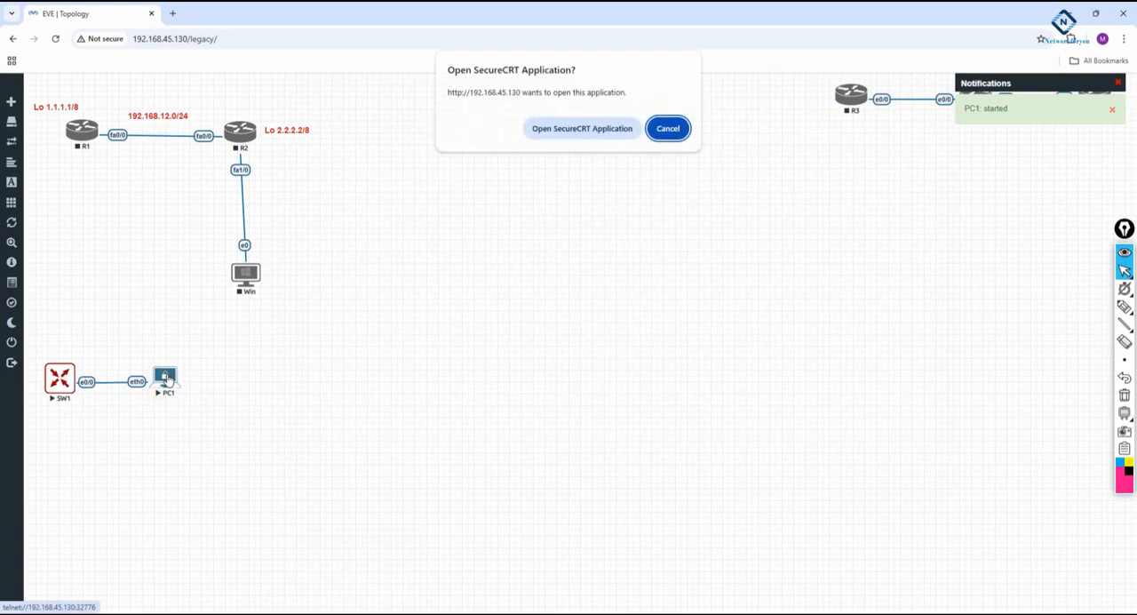
pyautogui.click(554, 133)
pyautogui.moveTo(404, 100); pyautogui.dragTo(500, 173)
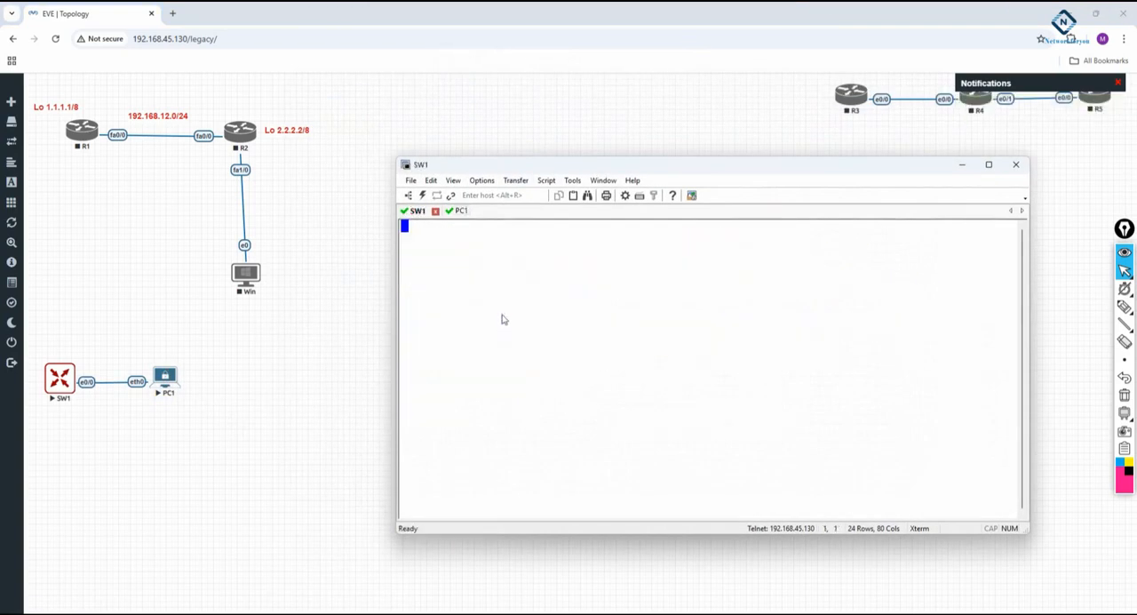
# Enter global configuration mode on the switch console and set the hostname to SW1.
pyautogui.press('Return')
pyautogui.press('Return')
pyautogui.press('Return')
pyautogui.press('Return')
pyautogui.press('Return')
pyautogui.write('en')
pyautogui.press('Return')
pyautogui.write('config t')
pyautogui.press('Return')
pyautogui.write('host')
pyautogui.press('Tab')
pyautogui.write('SW1')
pyautogui.press('Return')
pyautogui.press('Return')
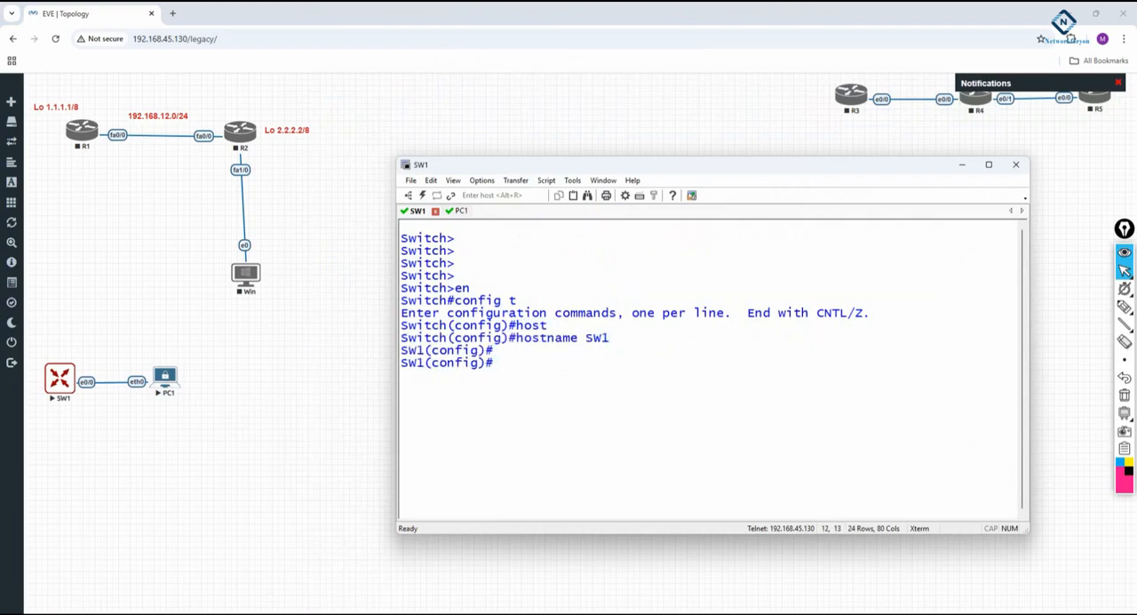
# Return SW1 to privileged EXEC mode and run "debug spanning-tree events", copied from the 10.Spanning Tree Word document.
pyautogui.write('exit')
pyautogui.press('Return')
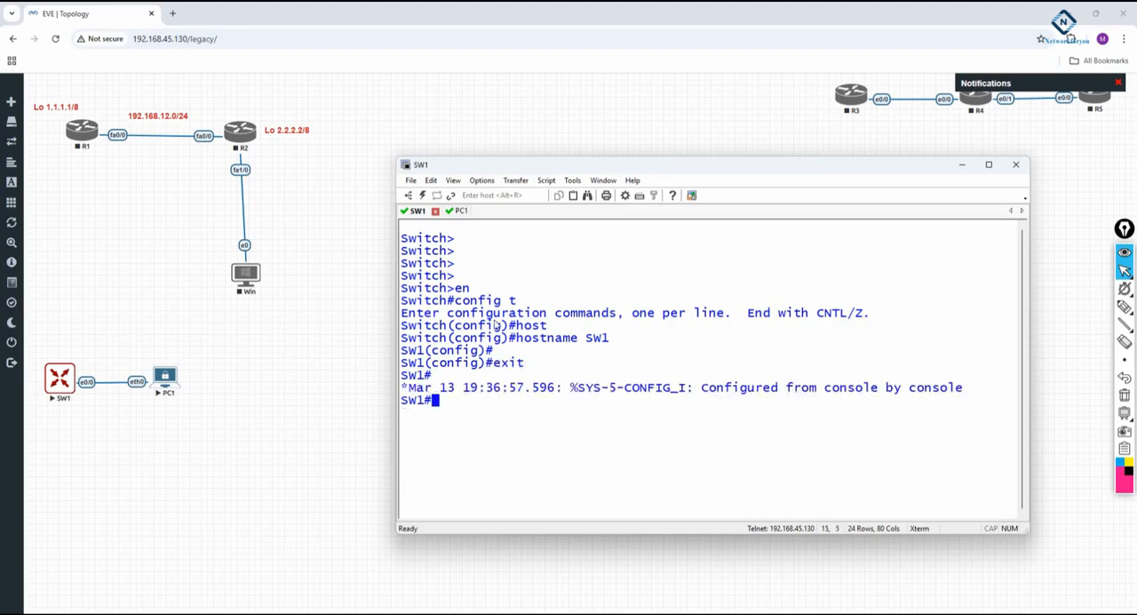
pyautogui.click(353, 612)
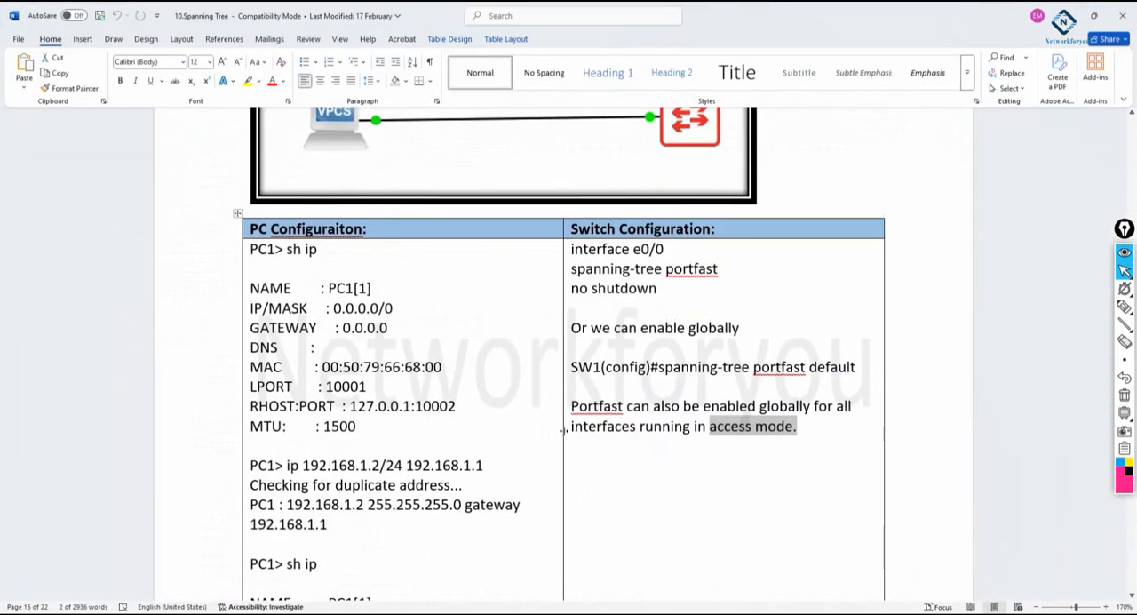
pyautogui.scroll(3, 703, 331)
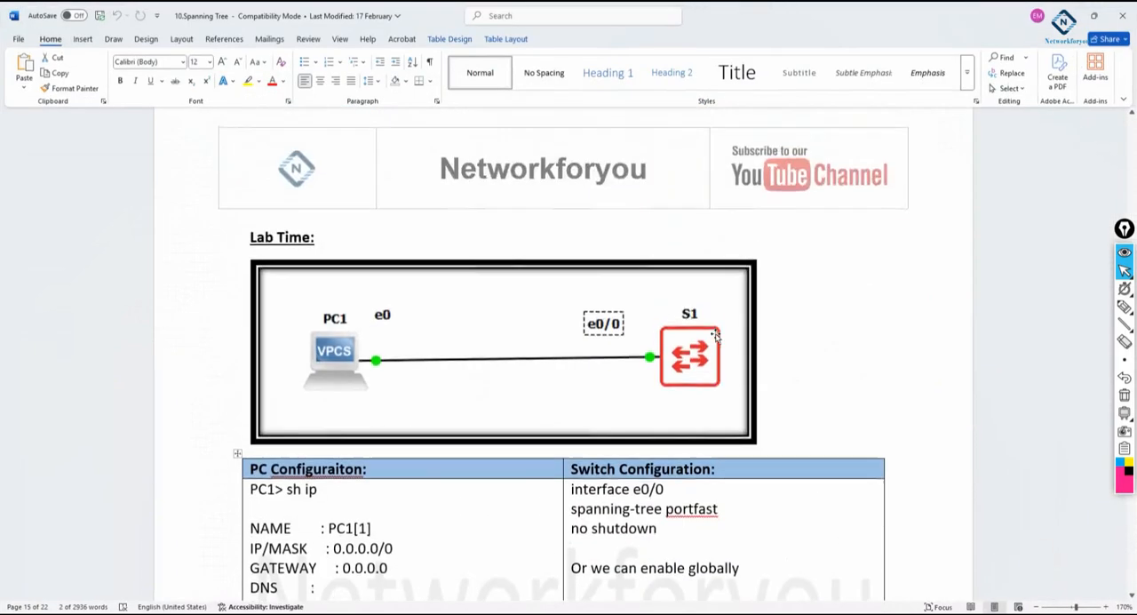
pyautogui.scroll(-2, 711, 332)
pyautogui.scroll(10, 692, 365)
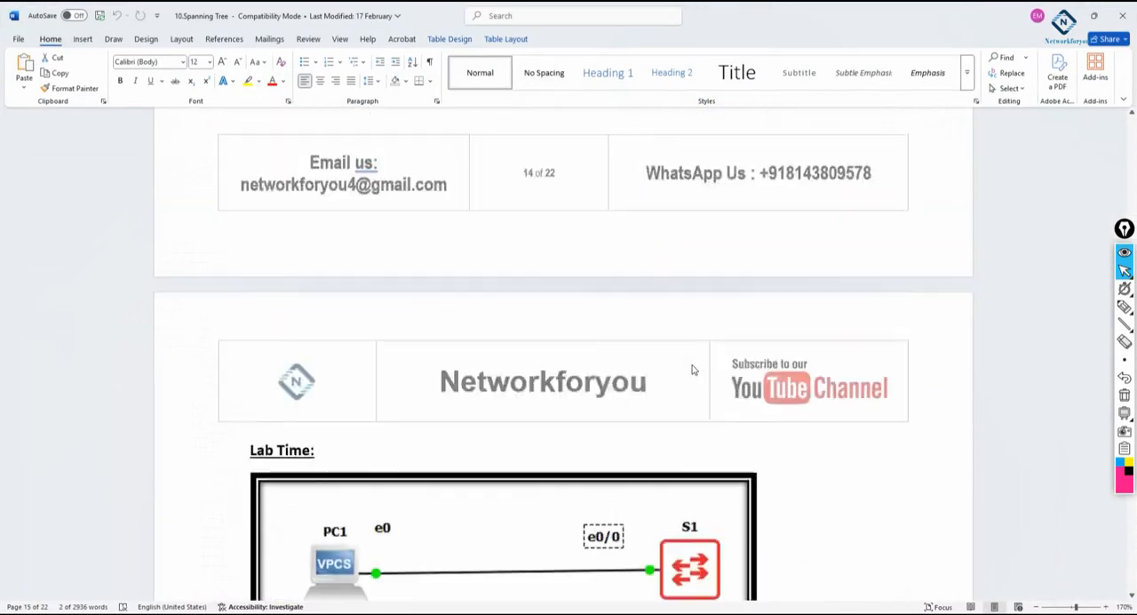
pyautogui.moveTo(767, 352); pyautogui.dragTo(584, 353)
pyautogui.hotkey('ctrl', 'c')
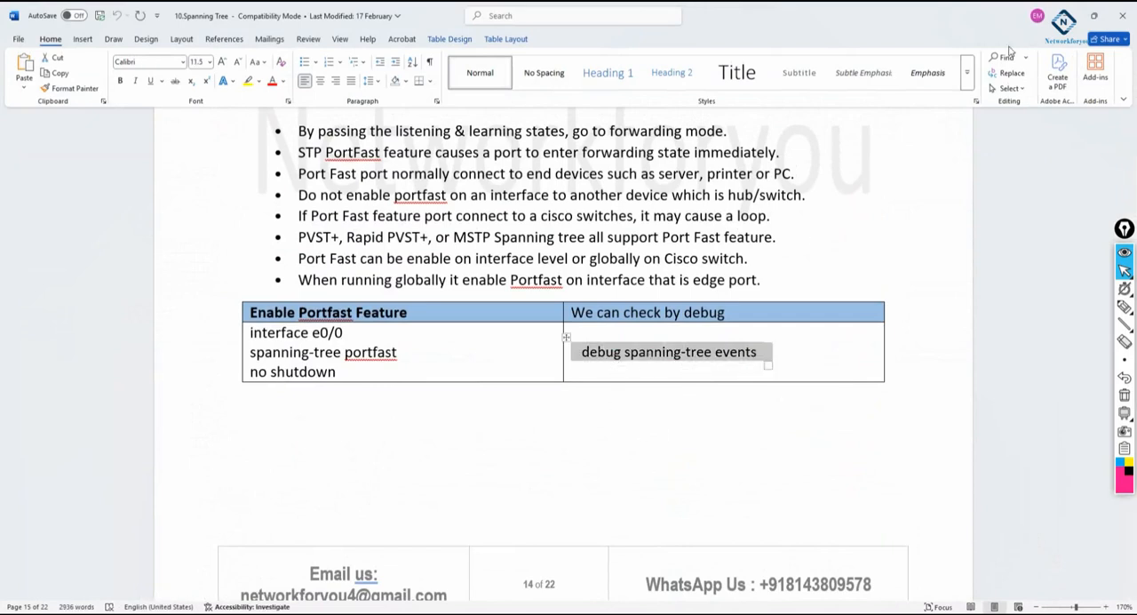
pyautogui.click(1064, 15)
pyautogui.rightClick(622, 430)
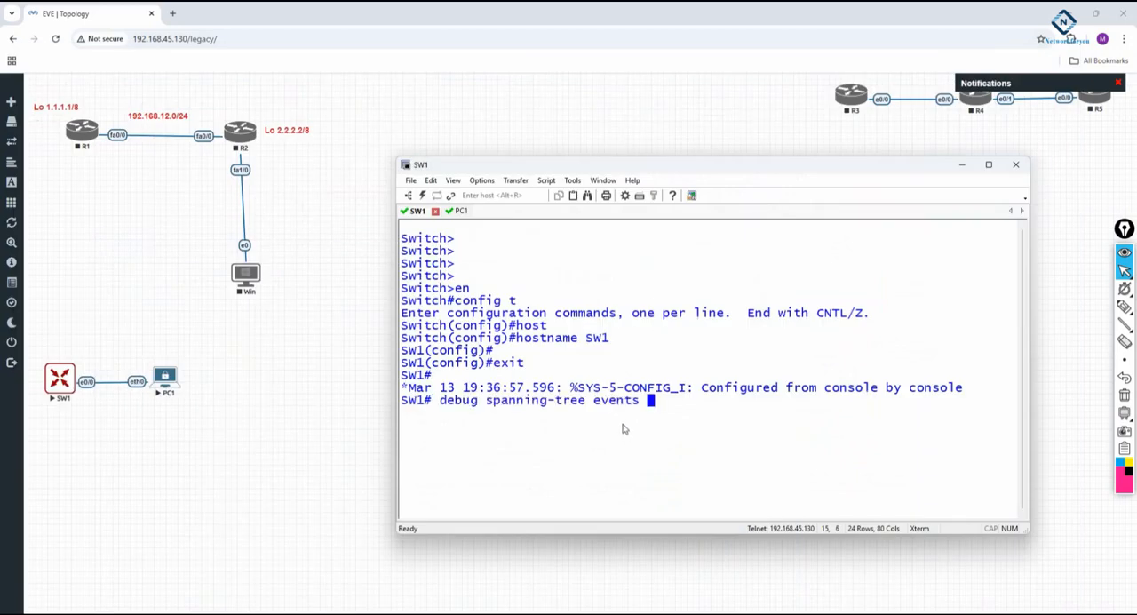
pyautogui.press('Return')
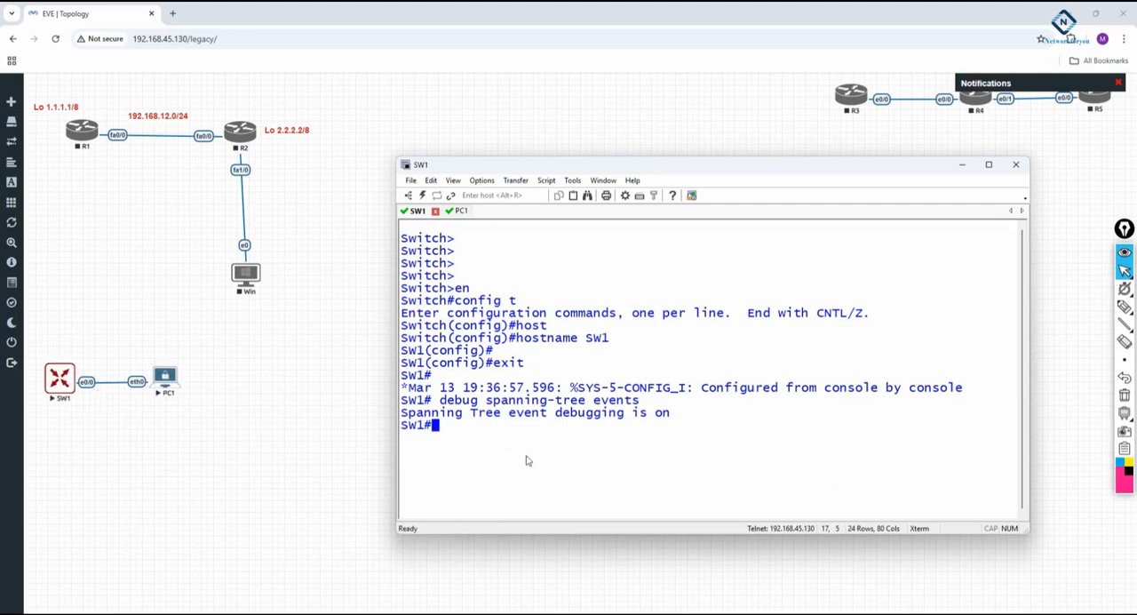
# Enter interface e0/0 configuration on SW1 and shut the interface down.
pyautogui.write('config t')
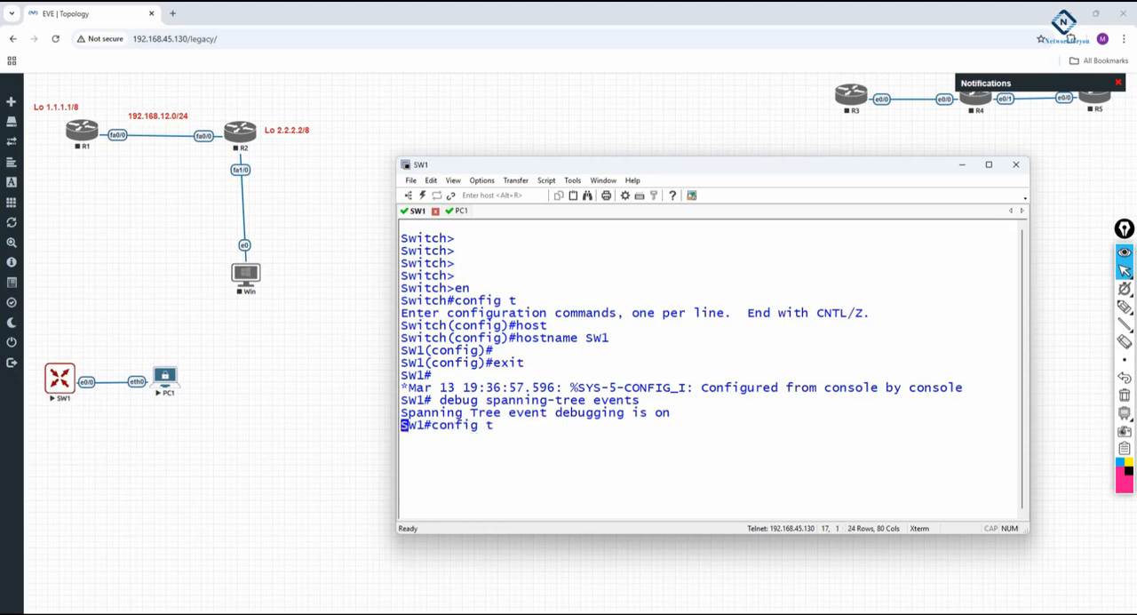
pyautogui.press('Return')
pyautogui.write('int e0/0')
pyautogui.press('Return')
pyautogui.write('sh')
pyautogui.press('Return')
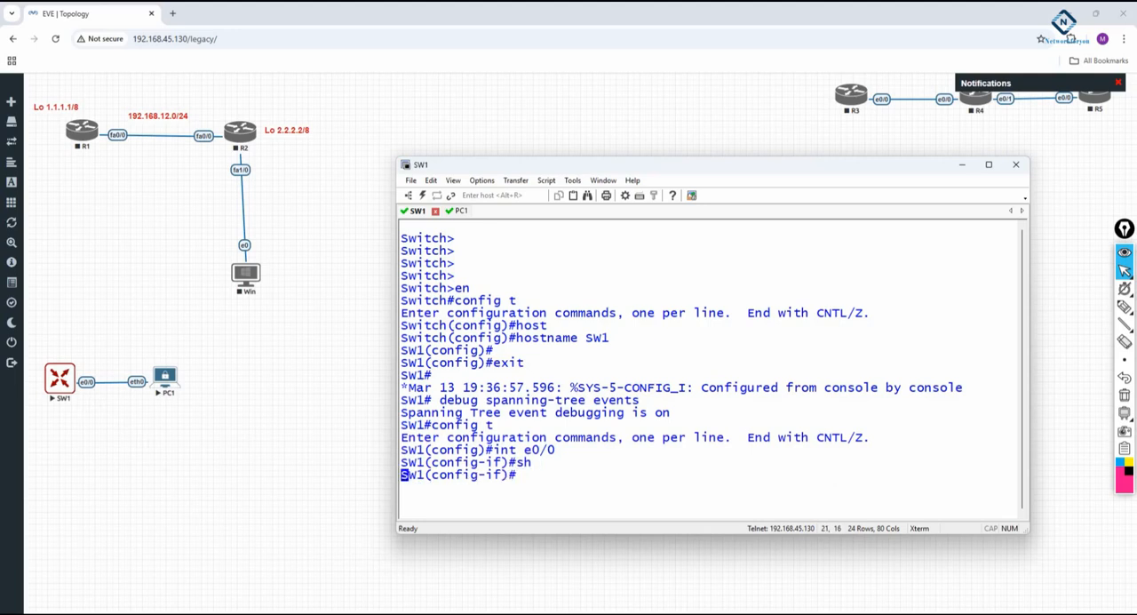
pyautogui.press('Return')
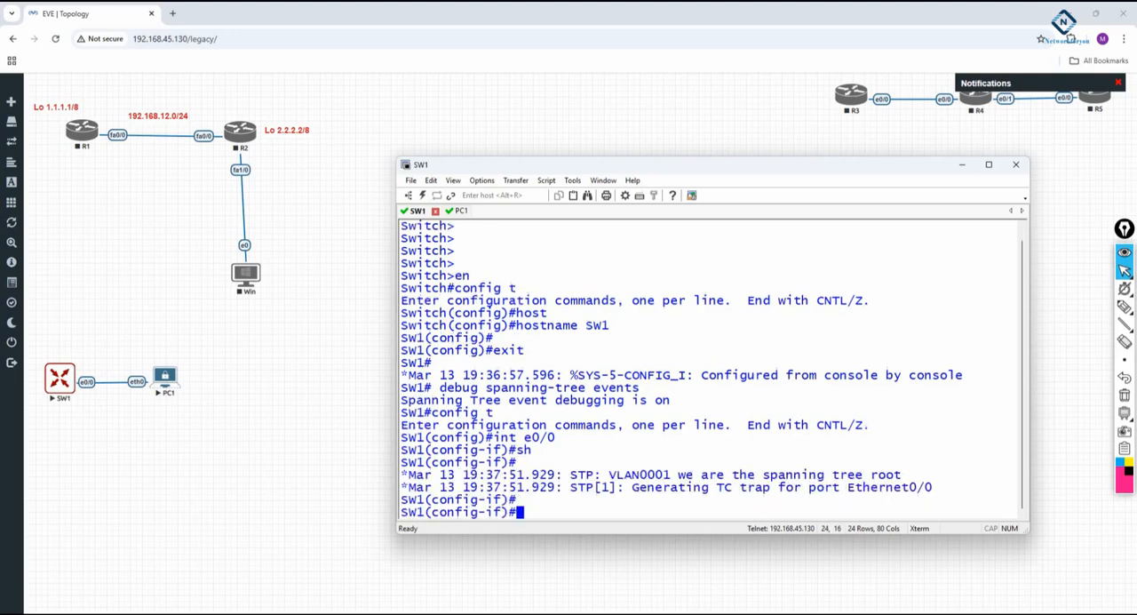
# Bring SW1's interface e0/0 back up with "no sh".
pyautogui.press('Return')
pyautogui.write('no sh')
pyautogui.press('Return')
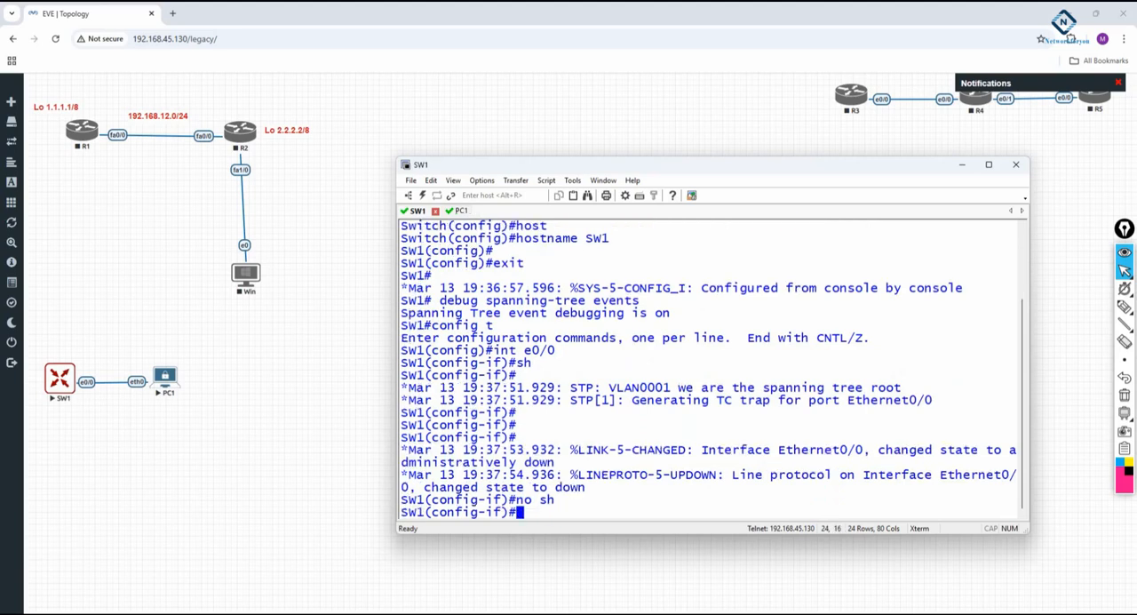
# Maximize the SW1 console and examine the debug messages for the spanning-tree state transitions and their timing on Et0/0.
pyautogui.click(988, 165)
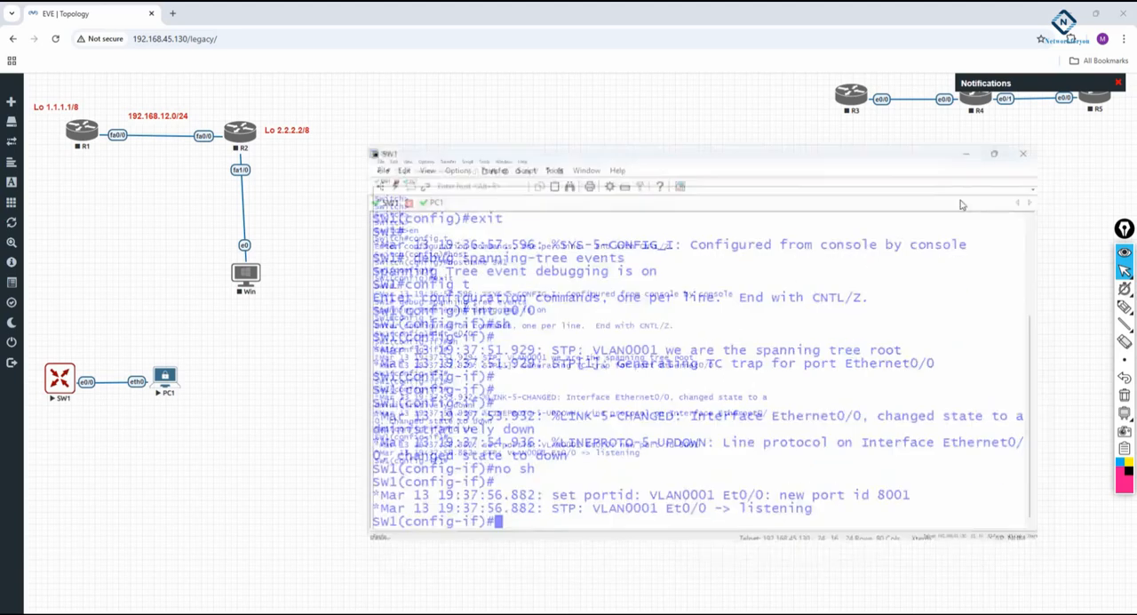
pyautogui.moveTo(159, 440); pyautogui.dragTo(119, 441)
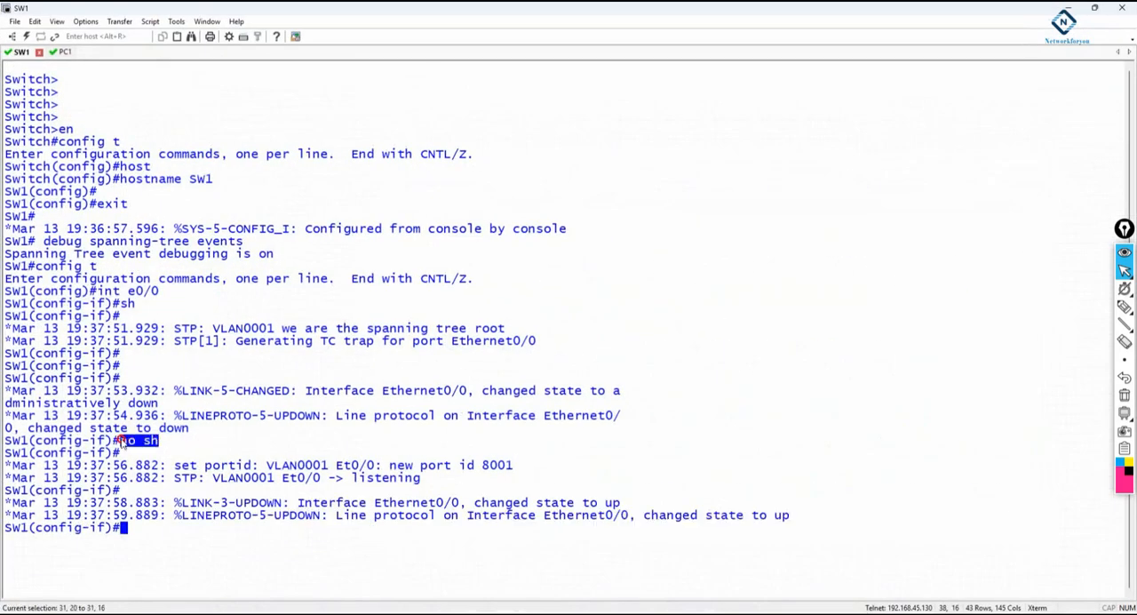
pyautogui.moveTo(352, 479); pyautogui.dragTo(448, 484)
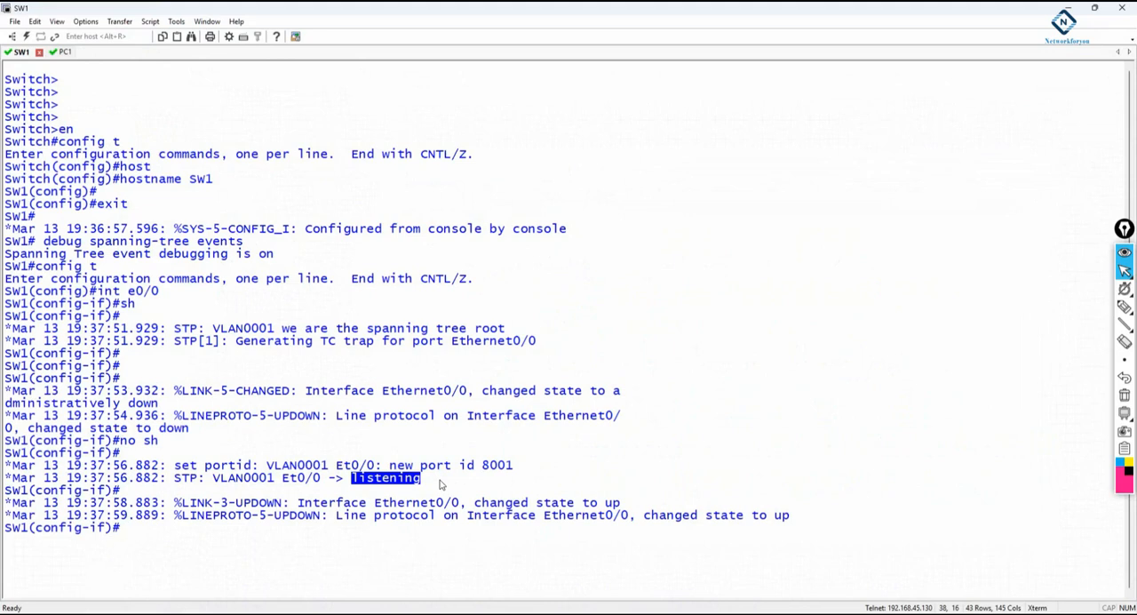
pyautogui.moveTo(345, 539); pyautogui.dragTo(413, 540)
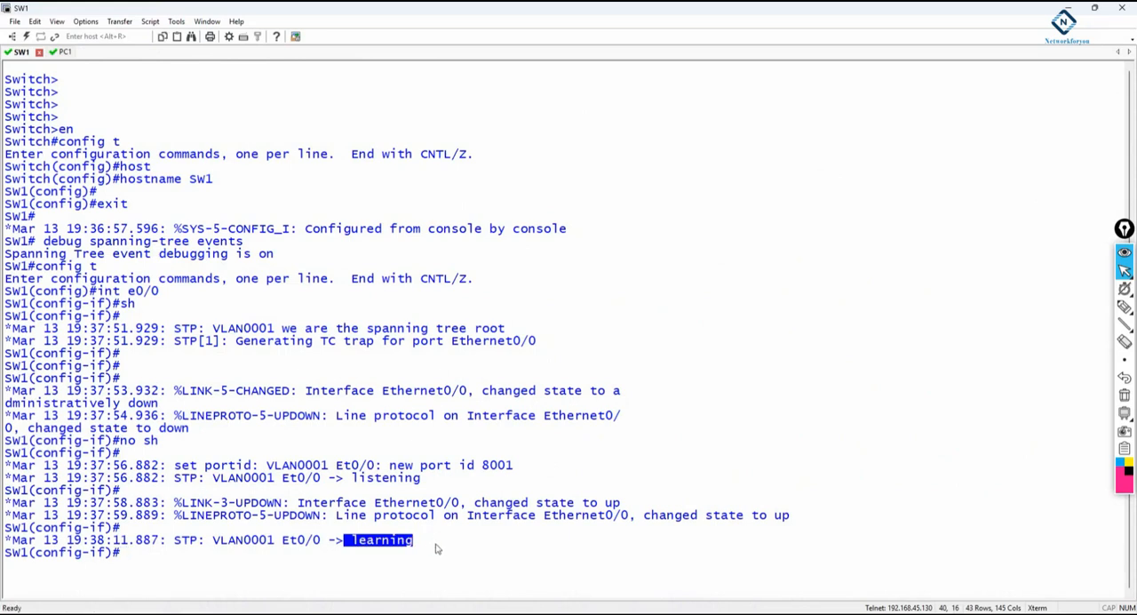
pyautogui.moveTo(329, 477); pyautogui.dragTo(456, 474)
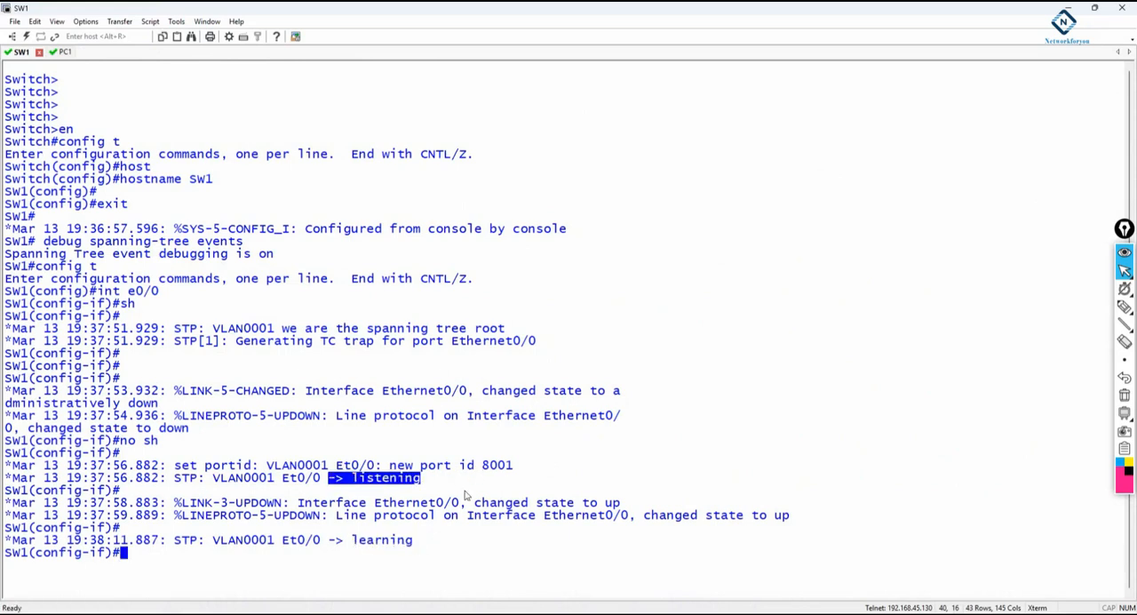
pyautogui.moveTo(275, 479); pyautogui.dragTo(430, 482)
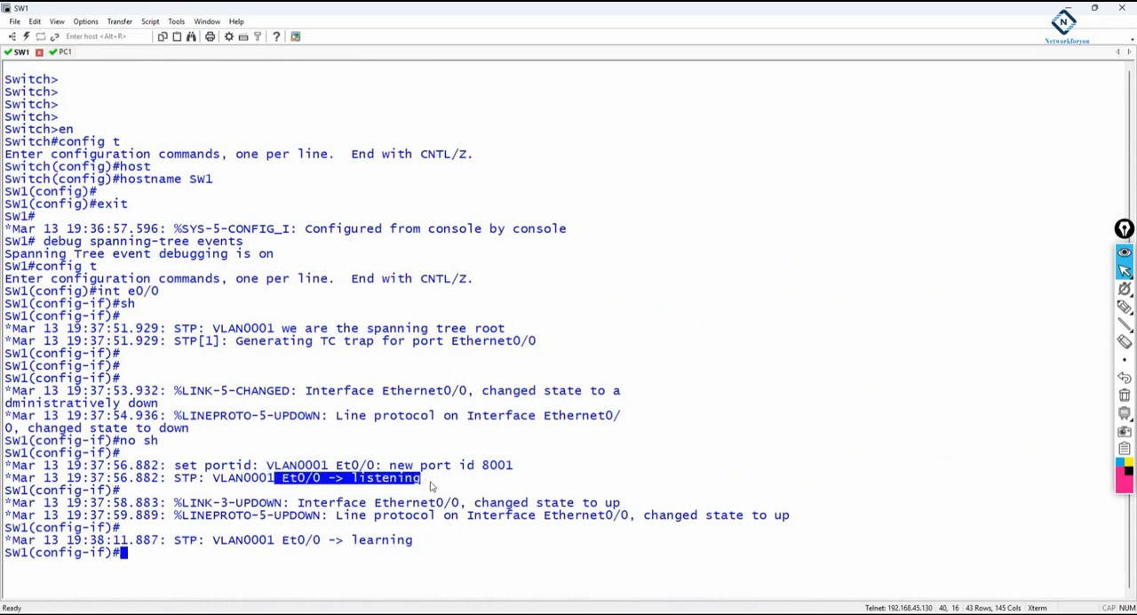
pyautogui.moveTo(259, 539); pyautogui.dragTo(435, 538)
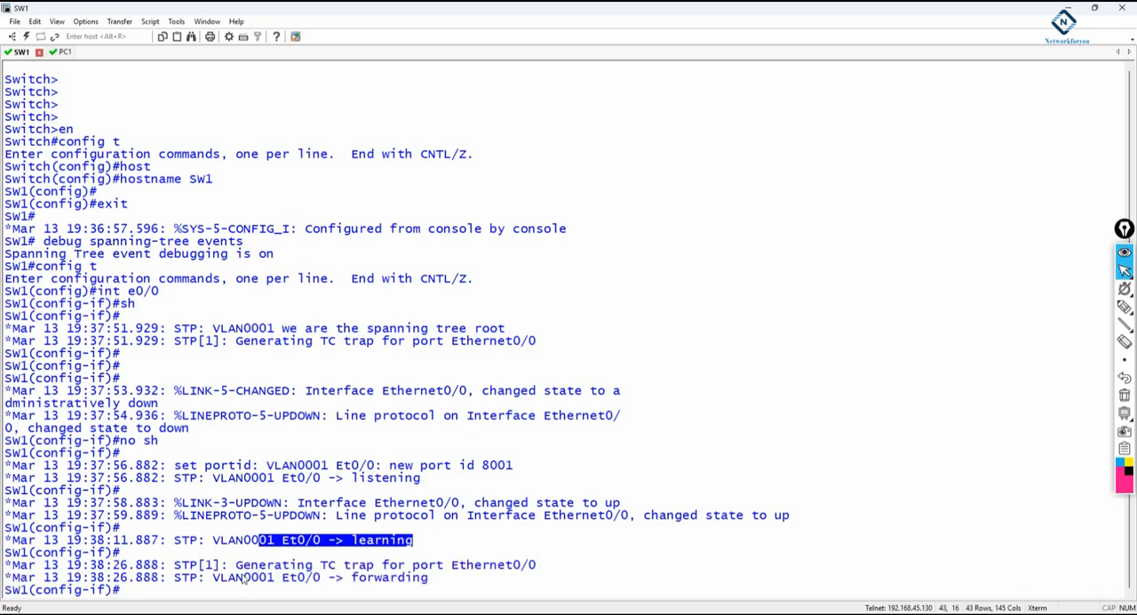
pyautogui.moveTo(444, 578); pyautogui.dragTo(197, 578)
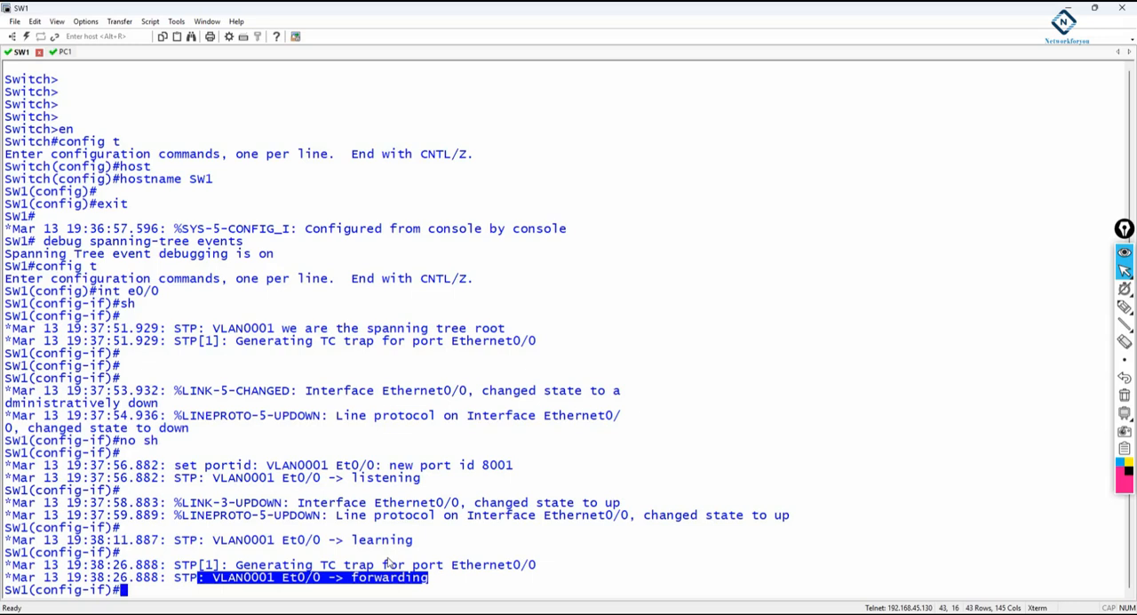
pyautogui.moveTo(352, 479); pyautogui.dragTo(426, 479)
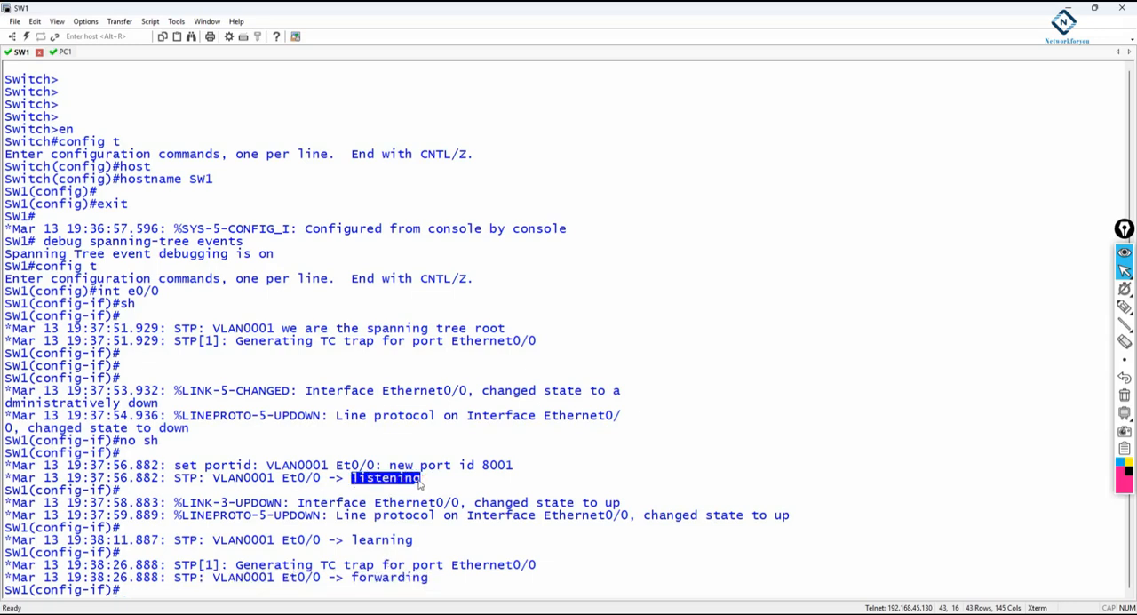
pyautogui.moveTo(282, 478); pyautogui.dragTo(438, 478)
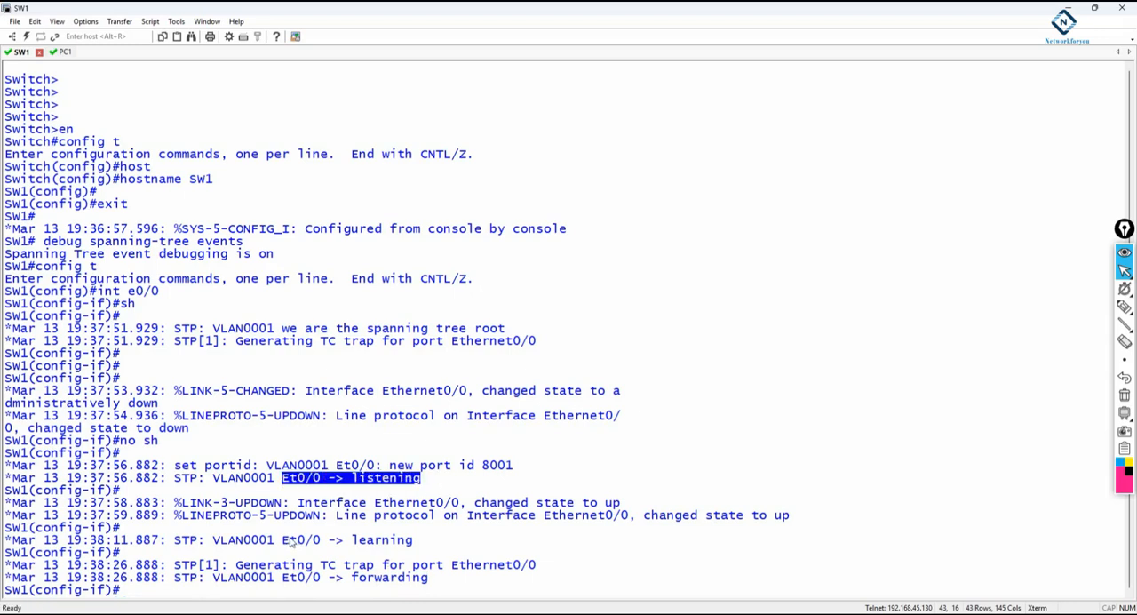
pyautogui.moveTo(276, 540); pyautogui.dragTo(435, 539)
pyautogui.moveTo(276, 577); pyautogui.dragTo(435, 577)
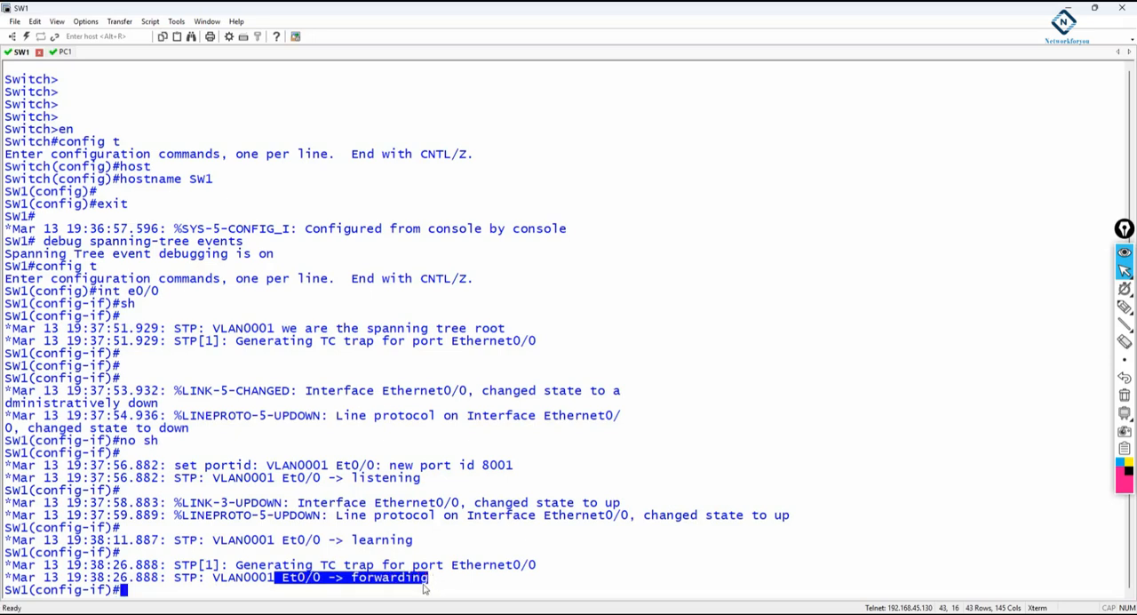
pyautogui.moveTo(421, 478); pyautogui.dragTo(297, 480)
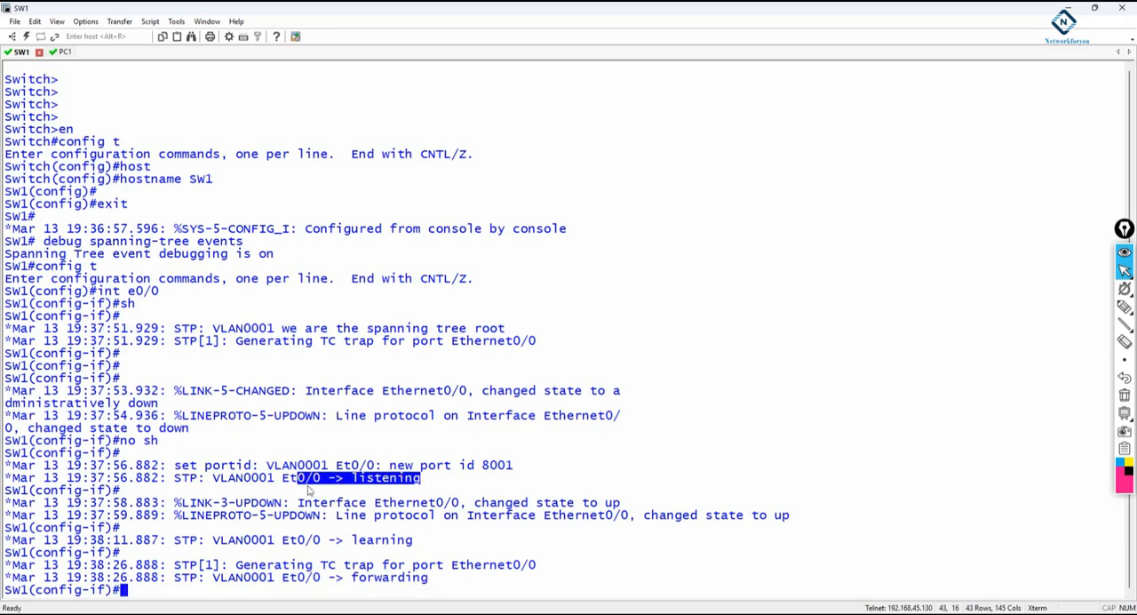
pyautogui.moveTo(413, 542); pyautogui.dragTo(297, 542)
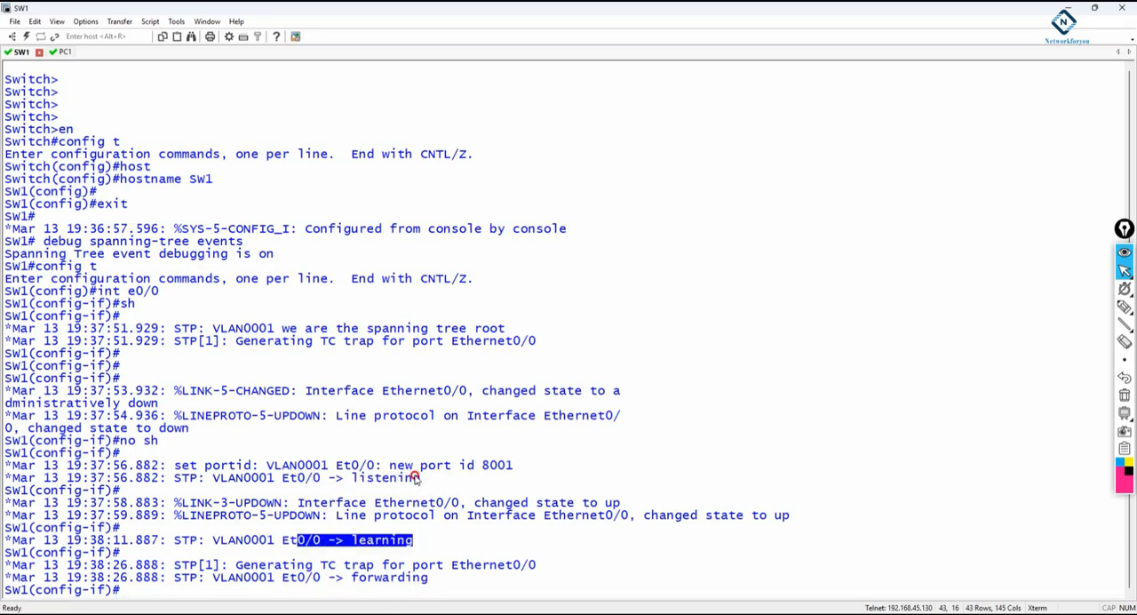
pyautogui.click(550, 469)
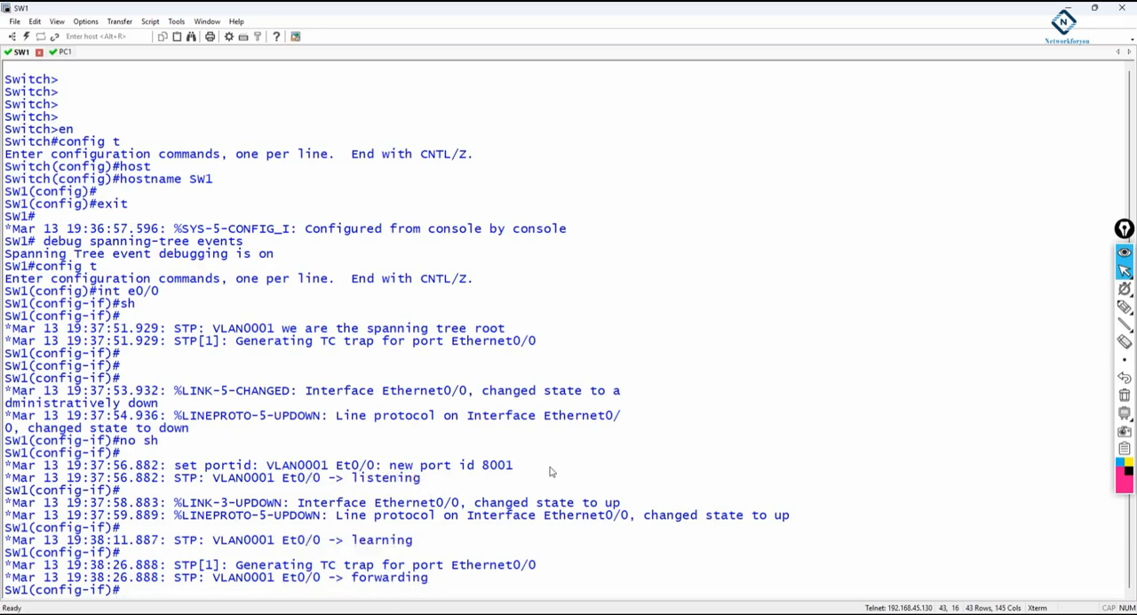
# Enable PortFast on SW1's interface e0/0 with the command "spanning-tree portfast".
pyautogui.write('sp')
pyautogui.press('Tab')
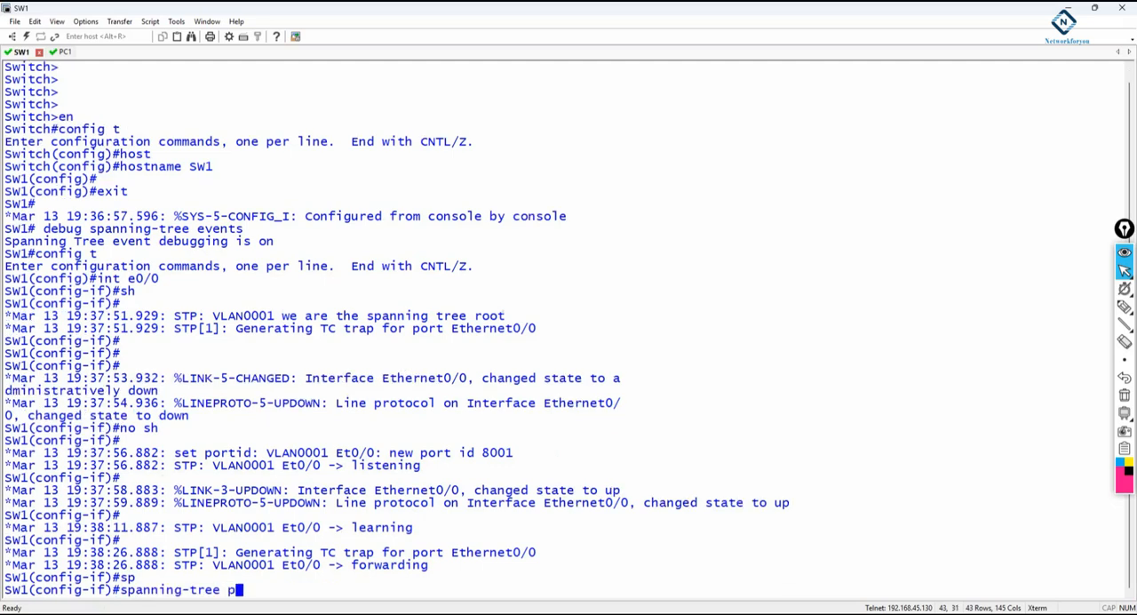
pyautogui.write('p')
pyautogui.press('Tab')
pyautogui.write('f')
pyautogui.press('Tab')
pyautogui.press('Return')
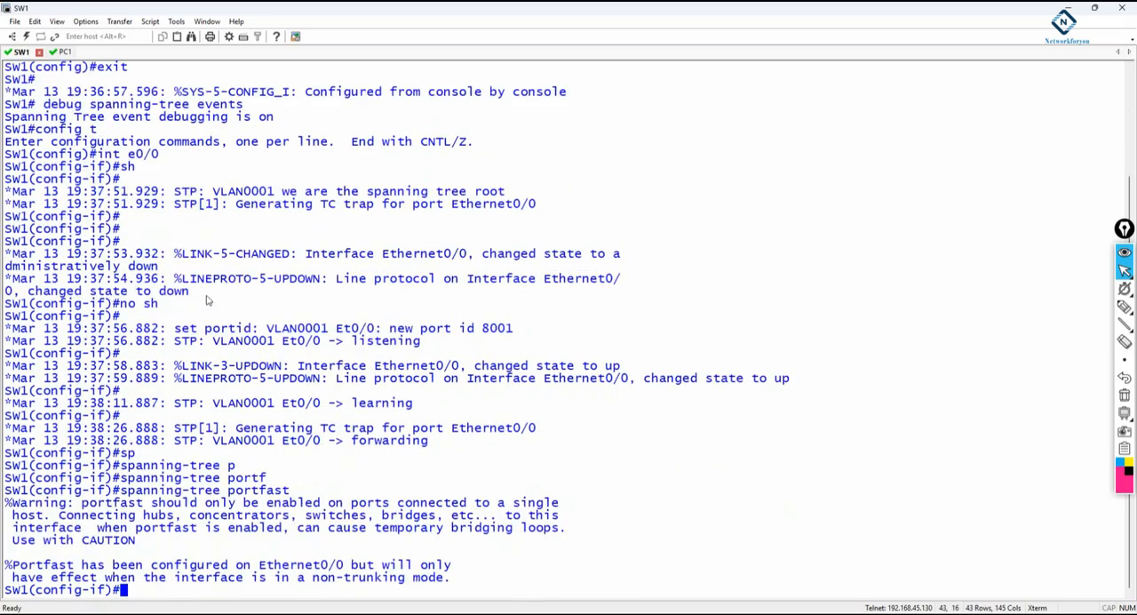
# Review the "int e0/0" and "spanning-tree portfast" commands in the SW1 console by highlighting them.
pyautogui.moveTo(160, 155); pyautogui.dragTo(102, 158)
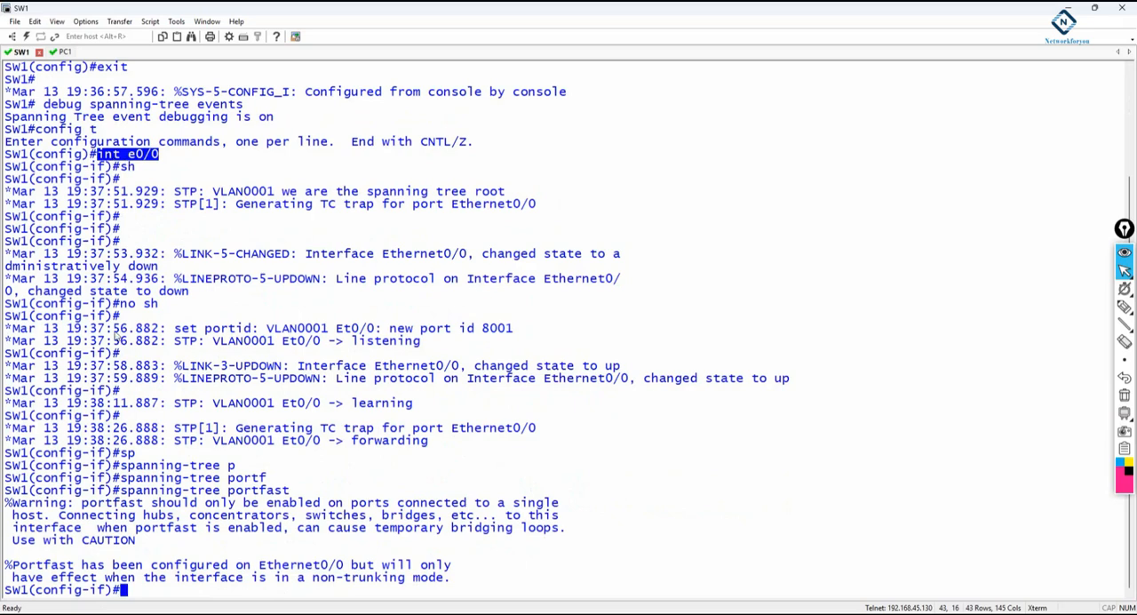
pyautogui.moveTo(95, 454); pyautogui.dragTo(91, 466)
pyautogui.click(173, 160)
pyautogui.moveTo(173, 160); pyautogui.dragTo(96, 158)
pyautogui.moveTo(120, 490); pyautogui.dragTo(293, 490)
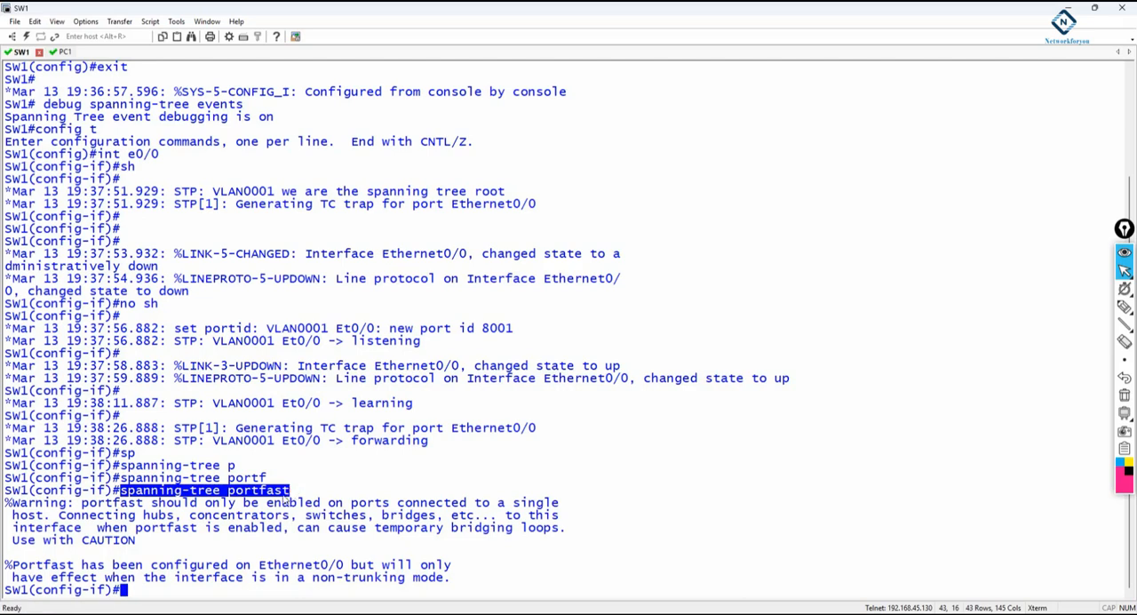
pyautogui.click(236, 593)
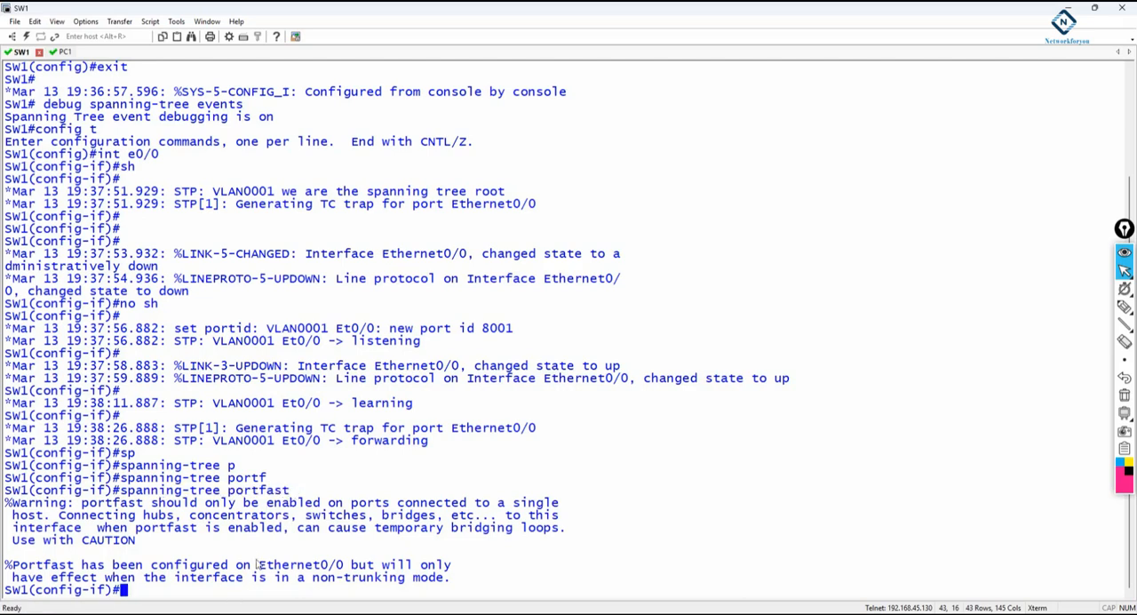
# Shut down SW1's interface e0/0 with "sh", review the earlier Et0/0 state transitions, and re-enable the interface with "no sh".
pyautogui.write('sh')
pyautogui.press('Return')
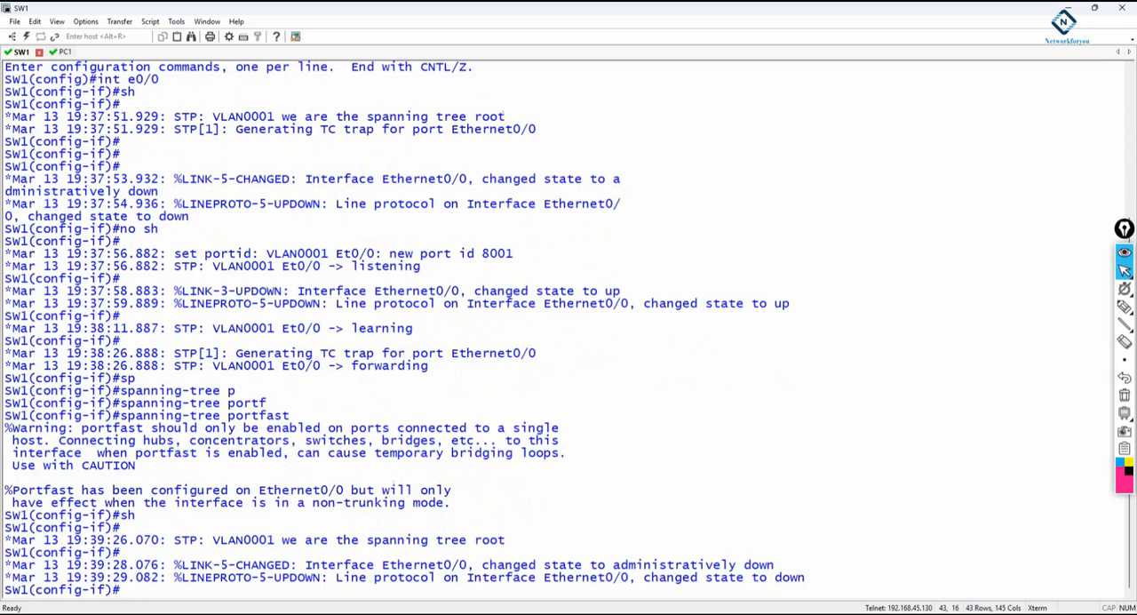
pyautogui.moveTo(421, 266); pyautogui.dragTo(266, 266)
pyautogui.moveTo(421, 328); pyautogui.dragTo(282, 329)
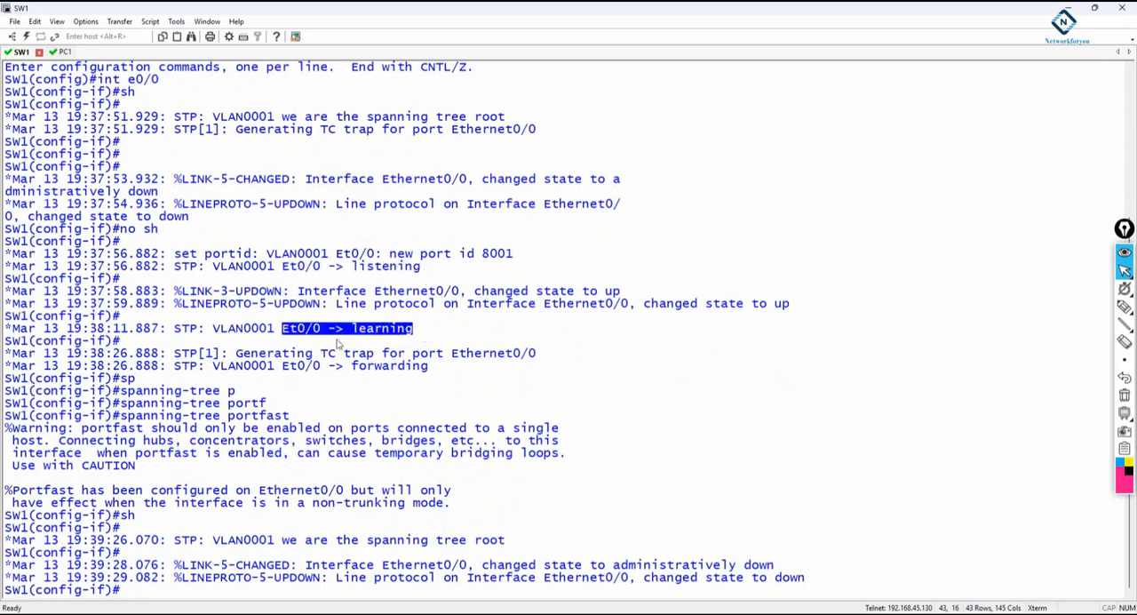
pyautogui.moveTo(429, 365); pyautogui.dragTo(276, 365)
pyautogui.click(370, 581)
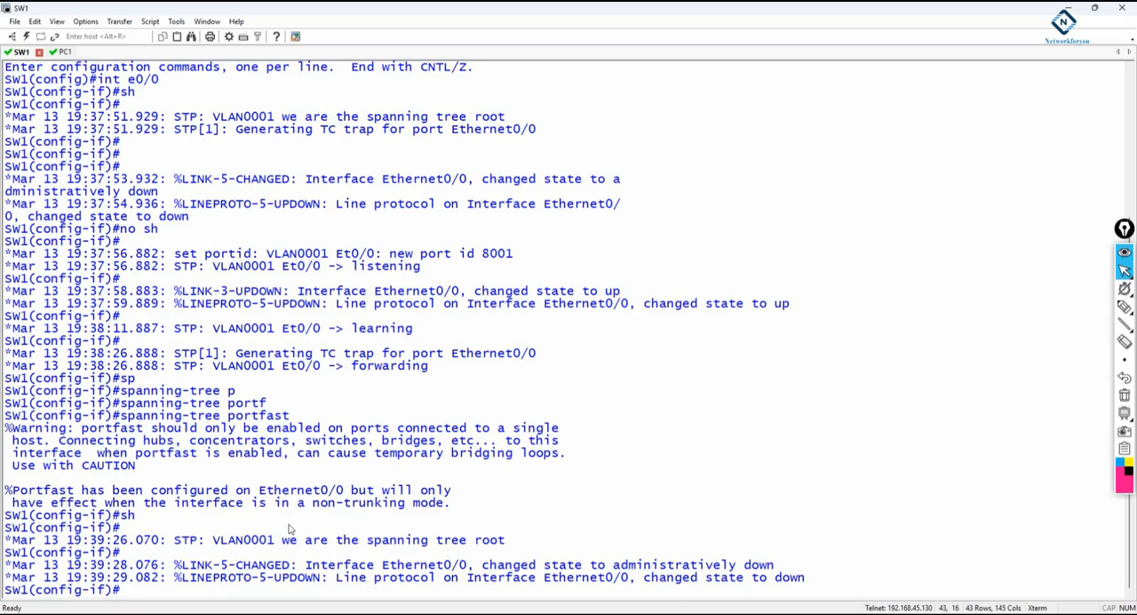
pyautogui.write('no sh')
pyautogui.press('Return')
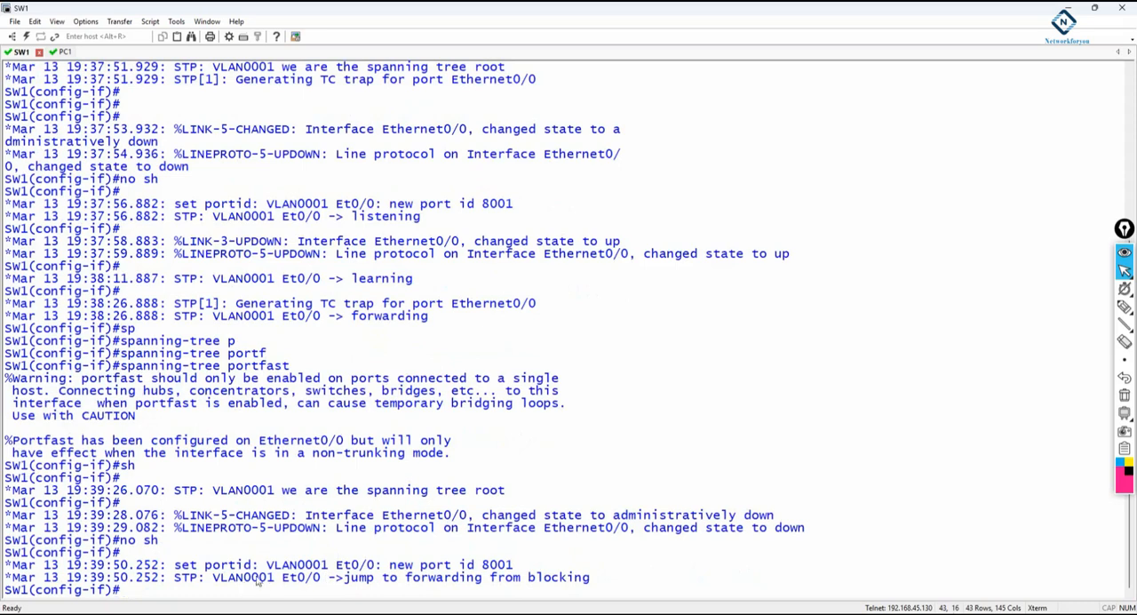
# Examine the newest Et0/0 spanning-tree state message, the "spanning-tree portfast" command and its warning text by highlighting each.
pyautogui.moveTo(287, 579); pyautogui.dragTo(595, 581)
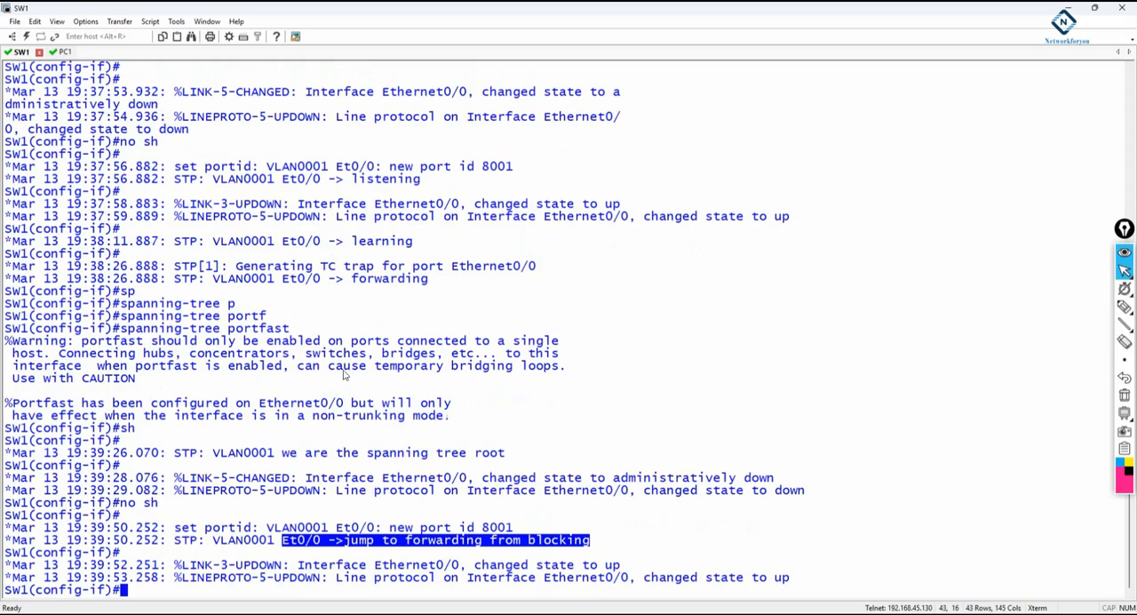
pyautogui.moveTo(299, 329); pyautogui.dragTo(120, 329)
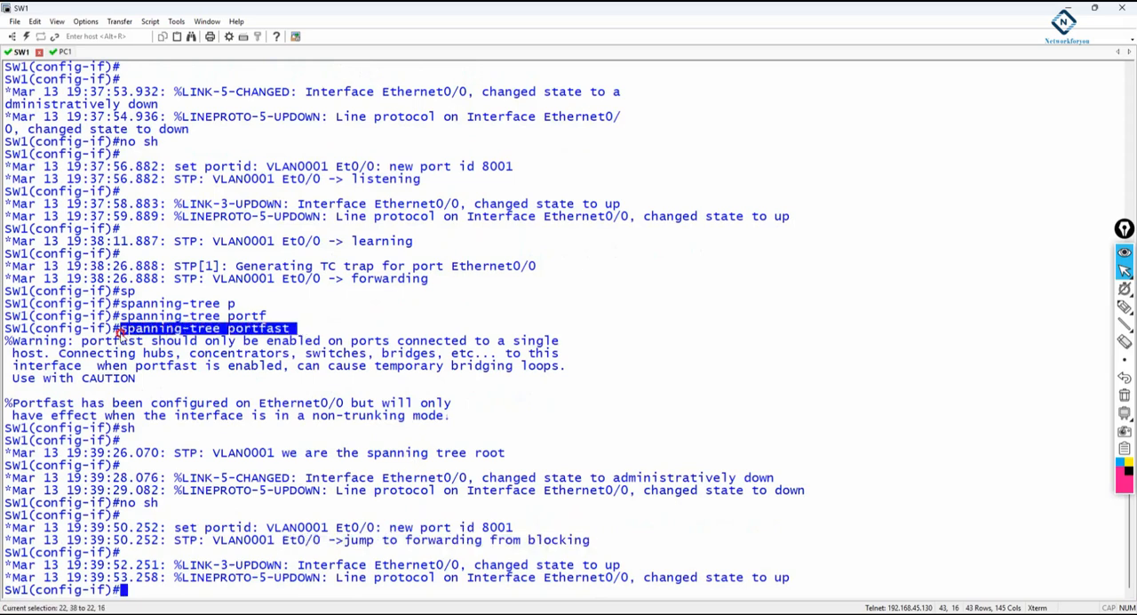
pyautogui.moveTo(4, 340); pyautogui.dragTo(571, 372)
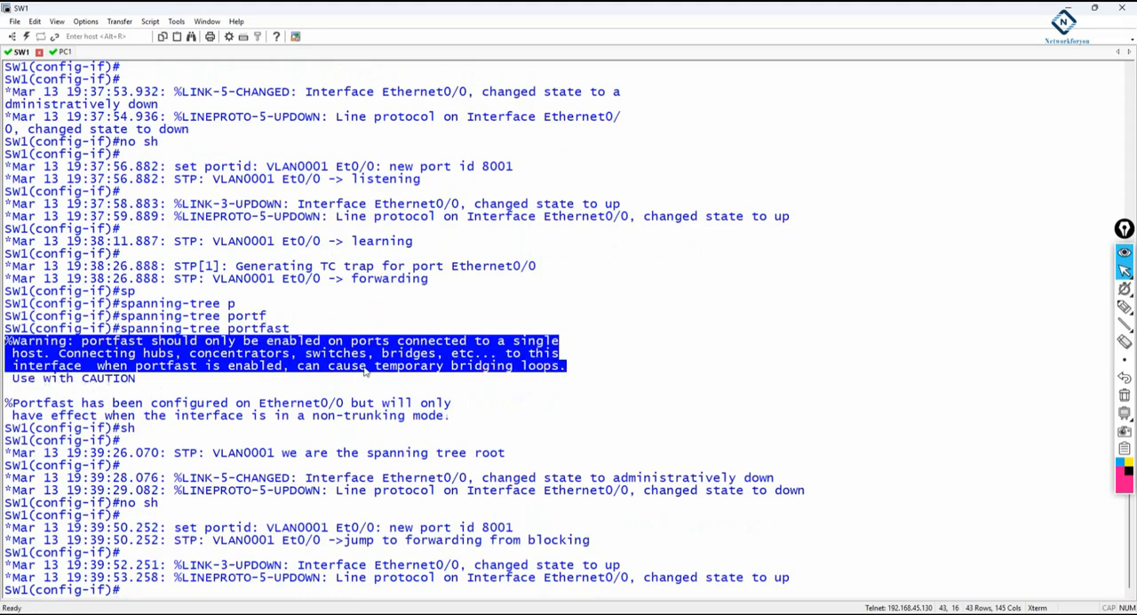